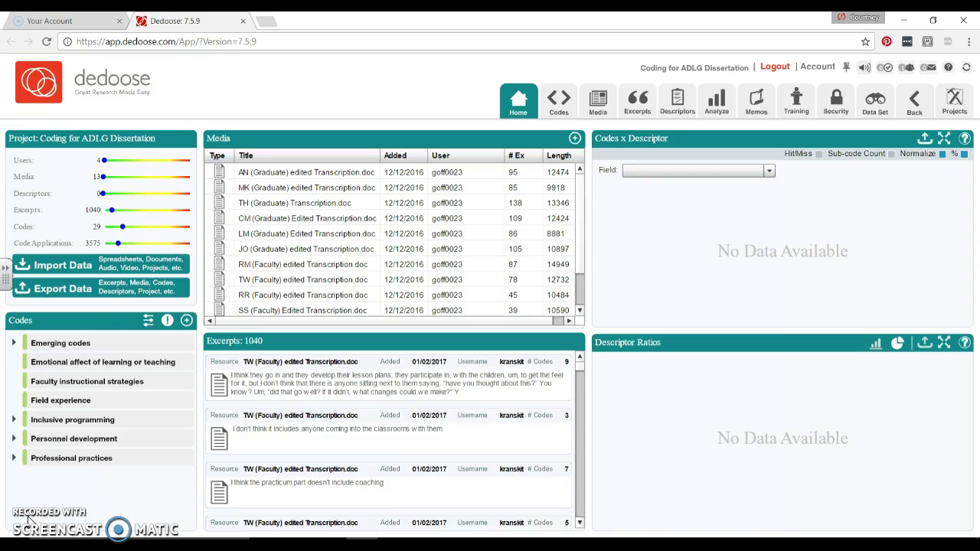
Step: Open the excerpts coded with Field experience from the project's codes and look through the matching excerpts
{"action": "left_click", "coordinate": [557, 109]}
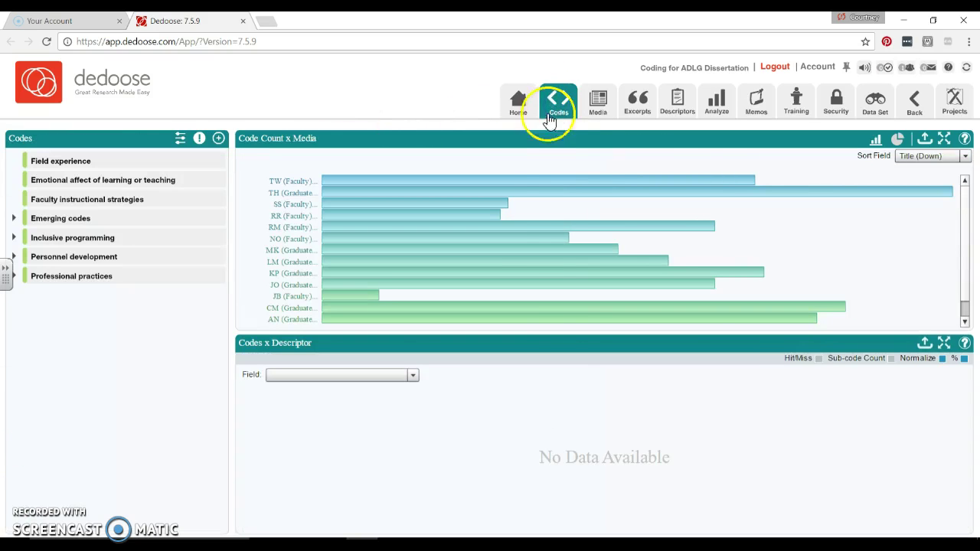
{"action": "mouse_move", "coordinate": [567, 326]}
{"action": "mouse_move", "coordinate": [125, 166]}
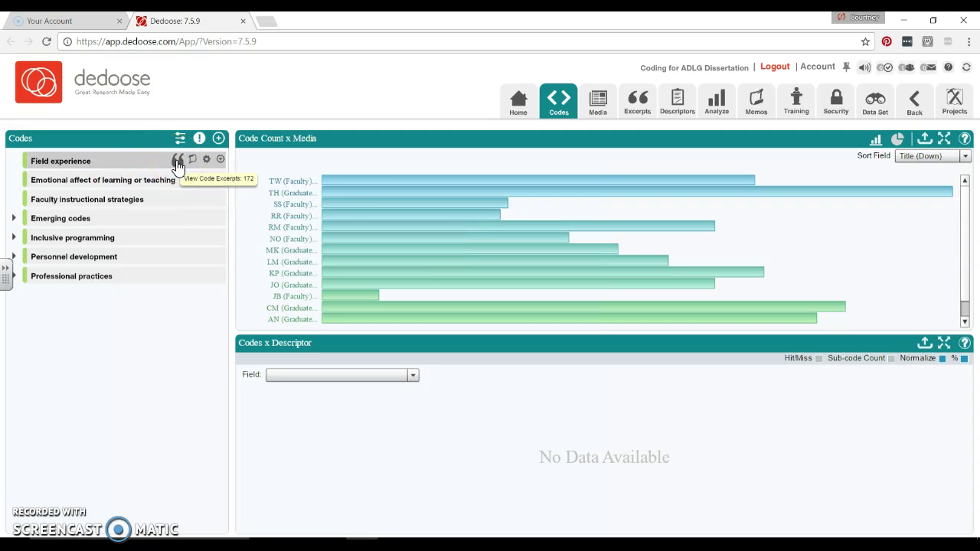
{"action": "left_click", "coordinate": [178, 164]}
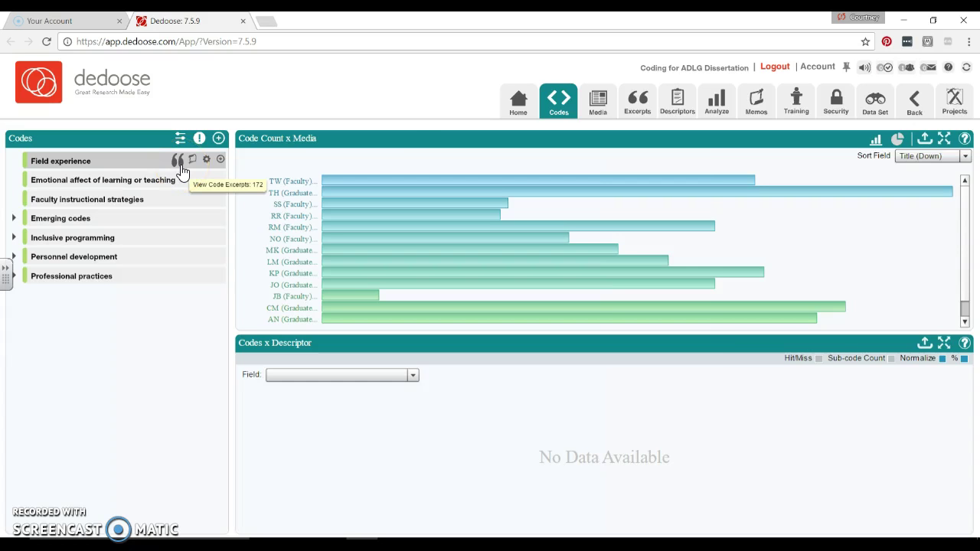
{"action": "left_click", "coordinate": [235, 167]}
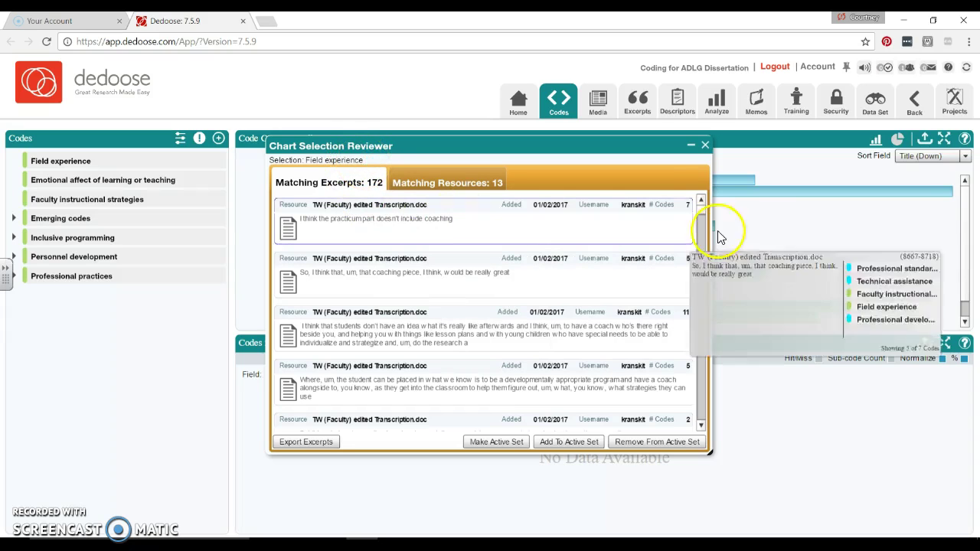
{"action": "left_click_drag", "start_coordinate": [700, 211], "coordinate": [701, 242]}
{"action": "mouse_move", "coordinate": [419, 398]}
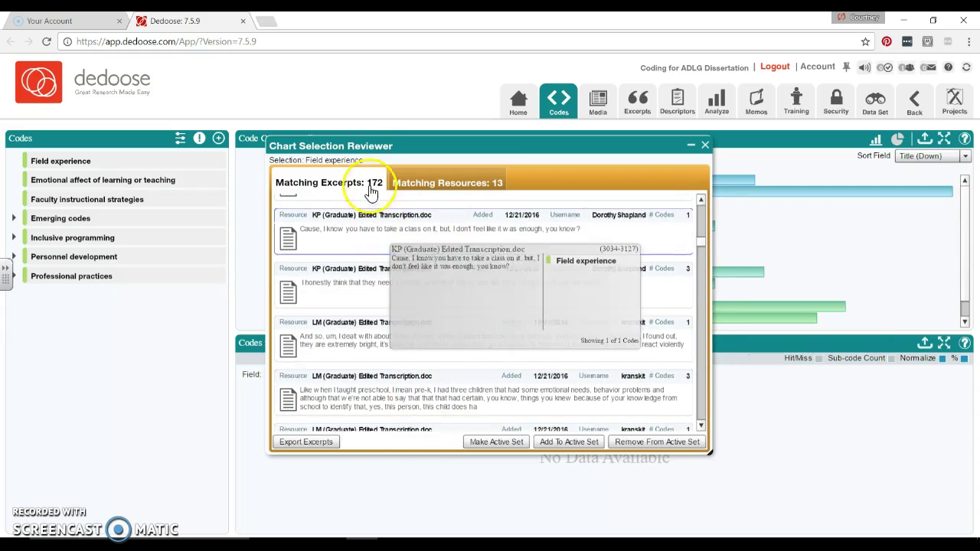
Step: Export the matching resources for Field experience to the Desktop as the Excel 97-2003 file Dedoose Media_2017_1_5_1022
{"action": "left_click", "coordinate": [423, 186]}
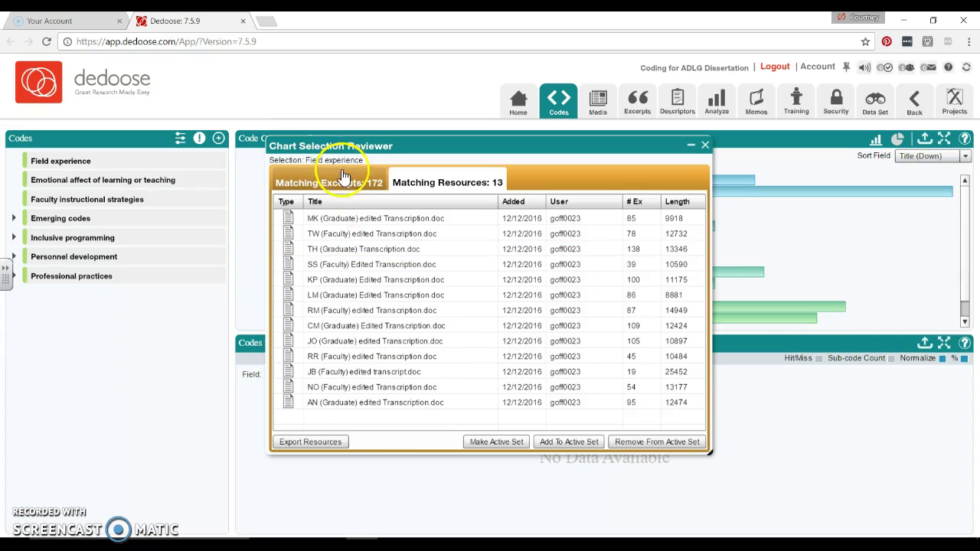
{"action": "left_click", "coordinate": [322, 440]}
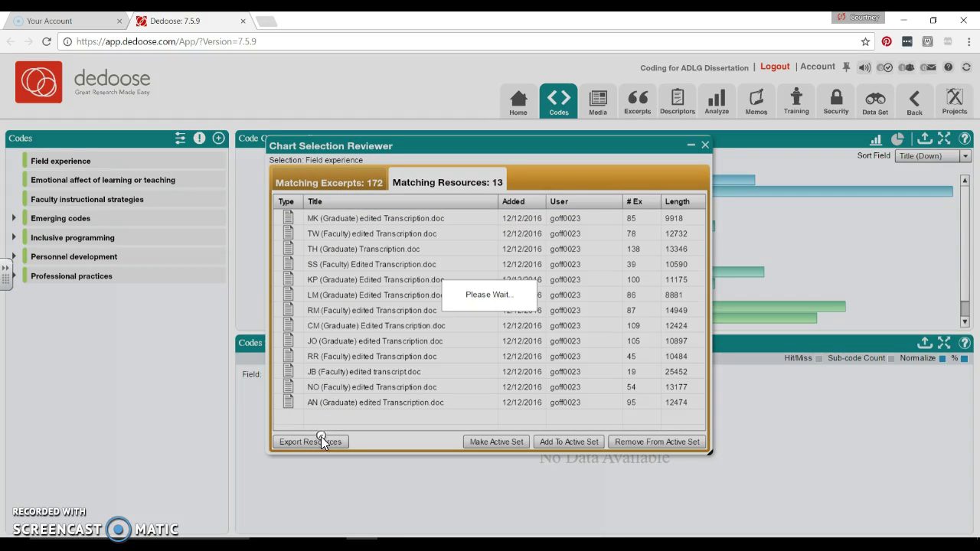
{"action": "left_click", "coordinate": [494, 317]}
{"action": "left_click", "coordinate": [503, 317]}
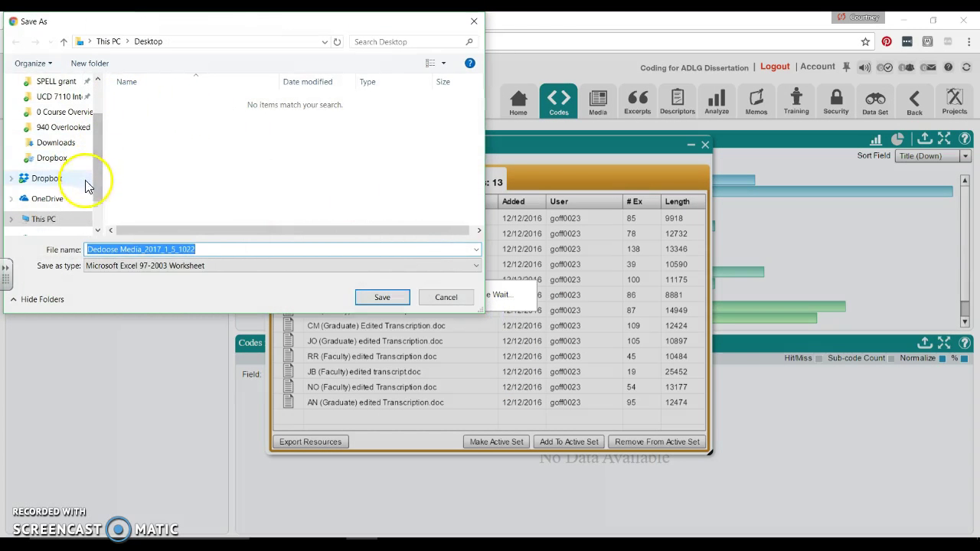
{"action": "left_click_drag", "start_coordinate": [101, 188], "coordinate": [95, 38]}
{"action": "left_click", "coordinate": [92, 107]}
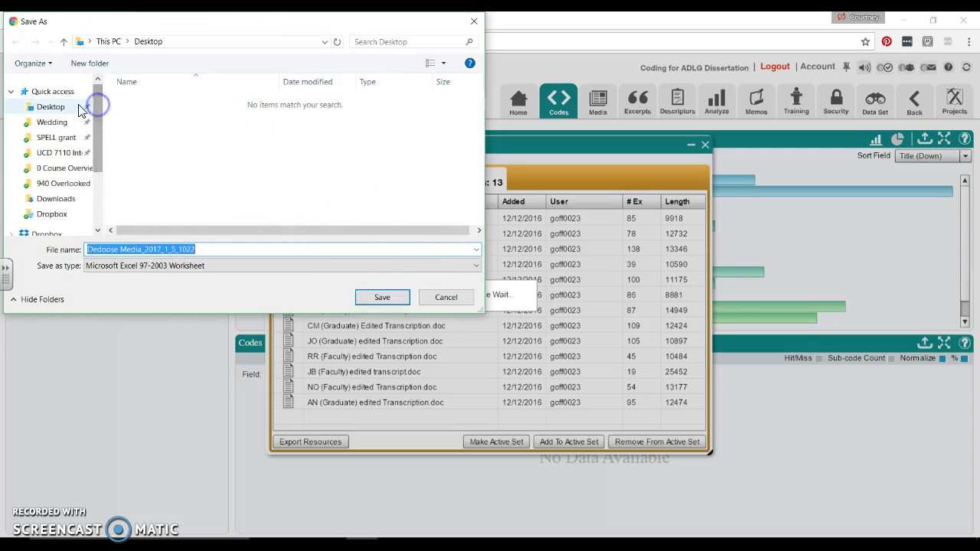
{"action": "left_click", "coordinate": [382, 297]}
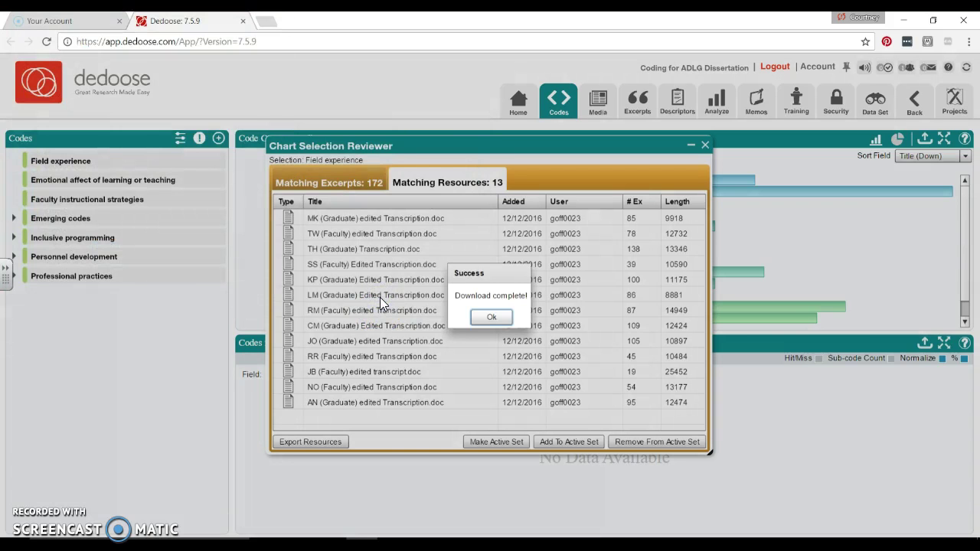
Step: Switch to the desktop and open the exported workbook DedooseChartExcerpts_2017_1_5_1013 in Excel
{"action": "left_click", "coordinate": [907, 22]}
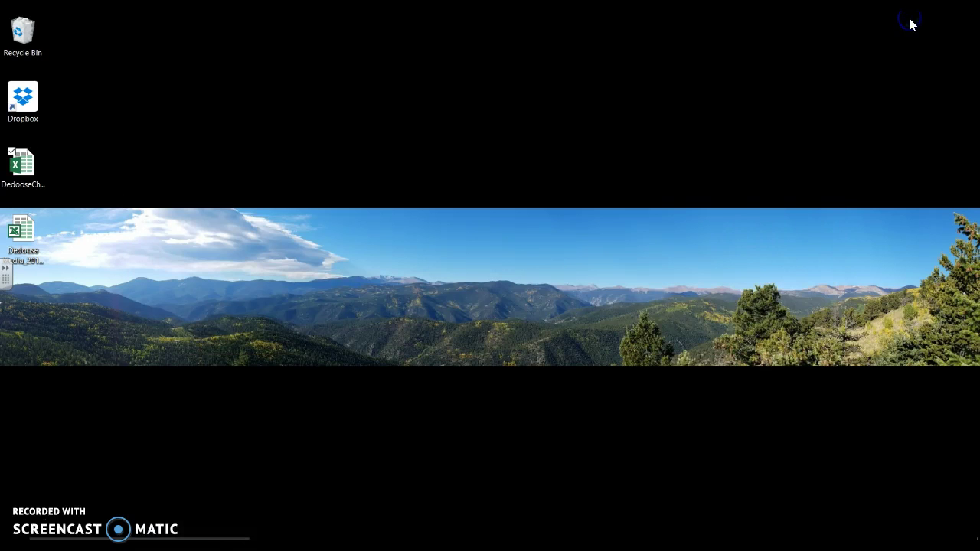
{"action": "double_click", "coordinate": [42, 171]}
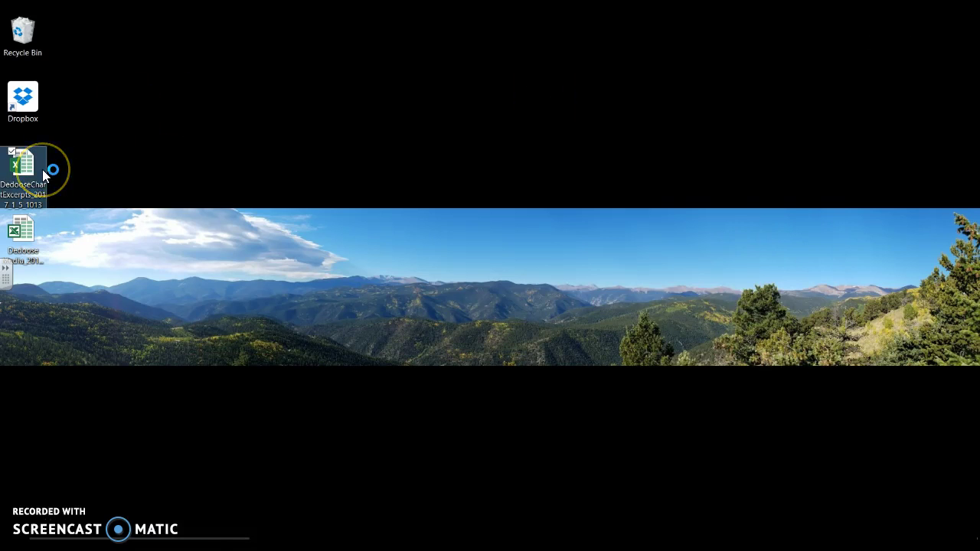
{"action": "left_click", "coordinate": [42, 182]}
{"action": "left_click", "coordinate": [28, 243]}
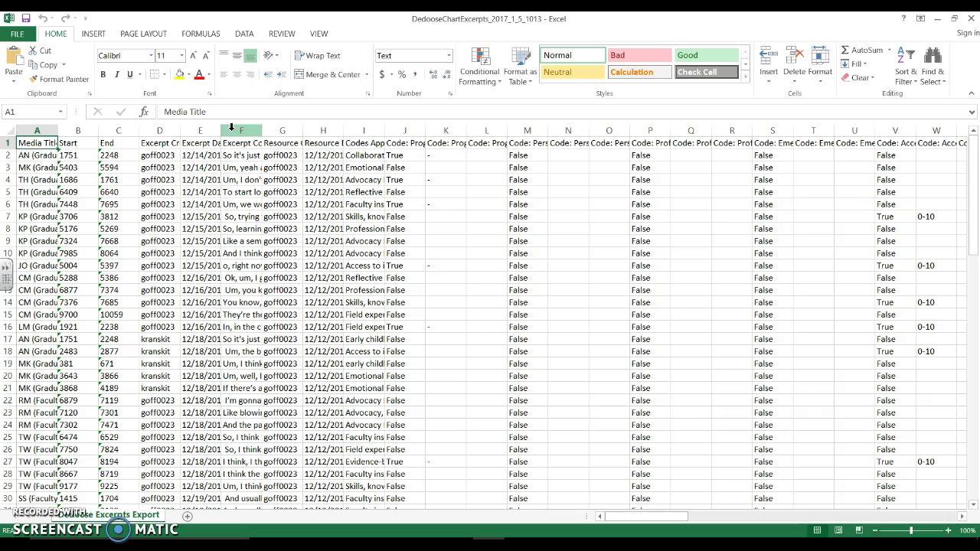
Step: Widen the Media Title column to show the full titles and delete the Start and End columns
{"action": "left_click_drag", "start_coordinate": [58, 130], "coordinate": [247, 132]}
{"action": "left_click", "coordinate": [216, 157]}
{"action": "right_click", "coordinate": [247, 132]}
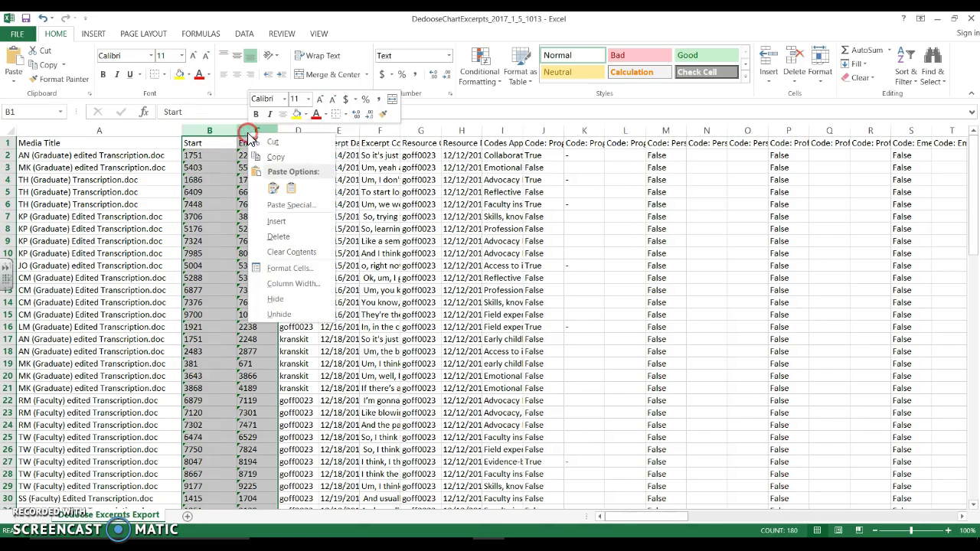
{"action": "left_click", "coordinate": [278, 237]}
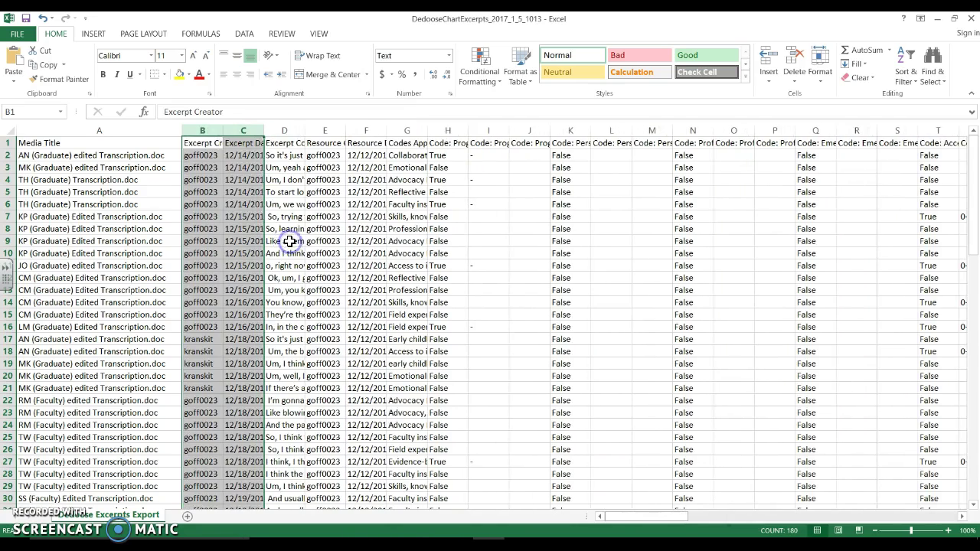
Step: Widen the Excerpt Creator column to fit its heading and examine which coder created each excerpt
{"action": "left_click", "coordinate": [206, 143]}
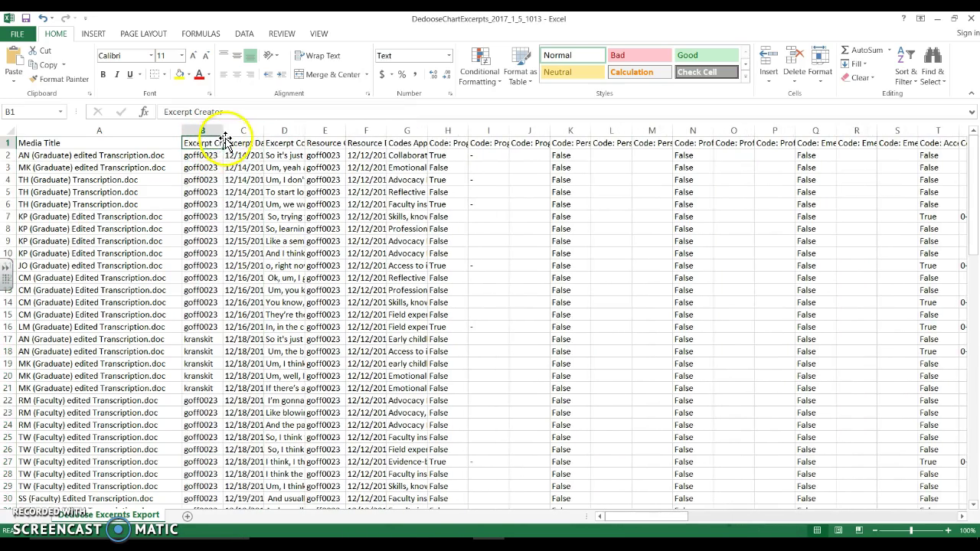
{"action": "left_click_drag", "start_coordinate": [224, 134], "coordinate": [265, 137]}
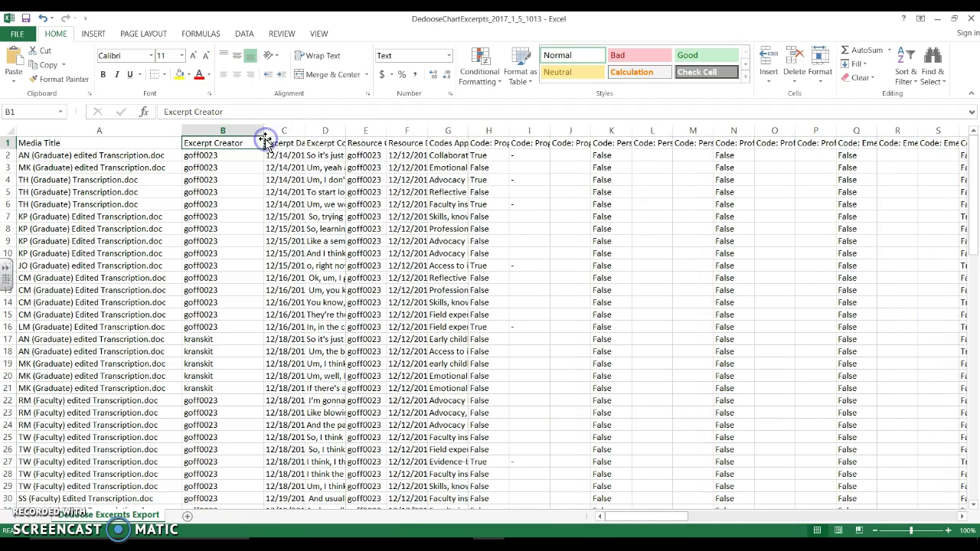
{"action": "left_click", "coordinate": [240, 153]}
{"action": "left_click", "coordinate": [229, 337]}
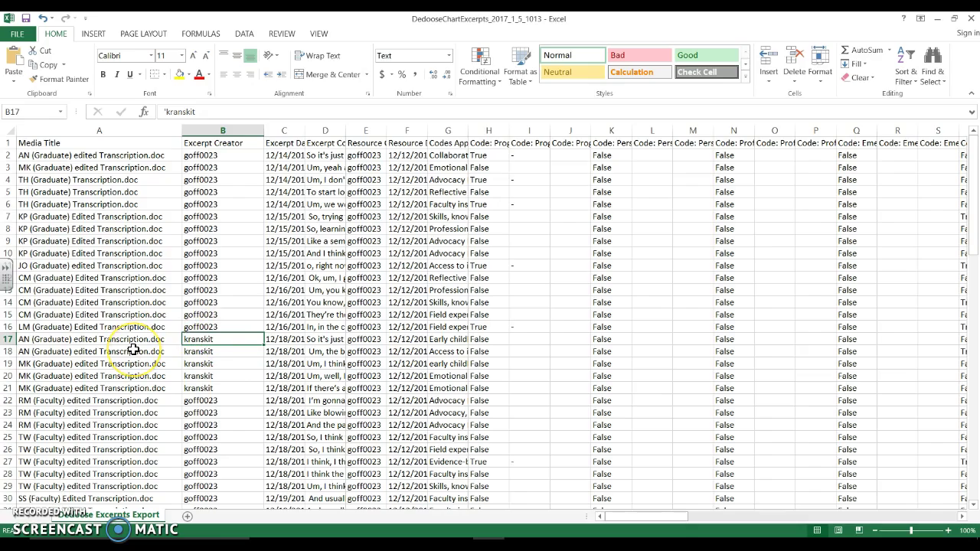
{"action": "left_click_drag", "start_coordinate": [971, 220], "coordinate": [970, 186]}
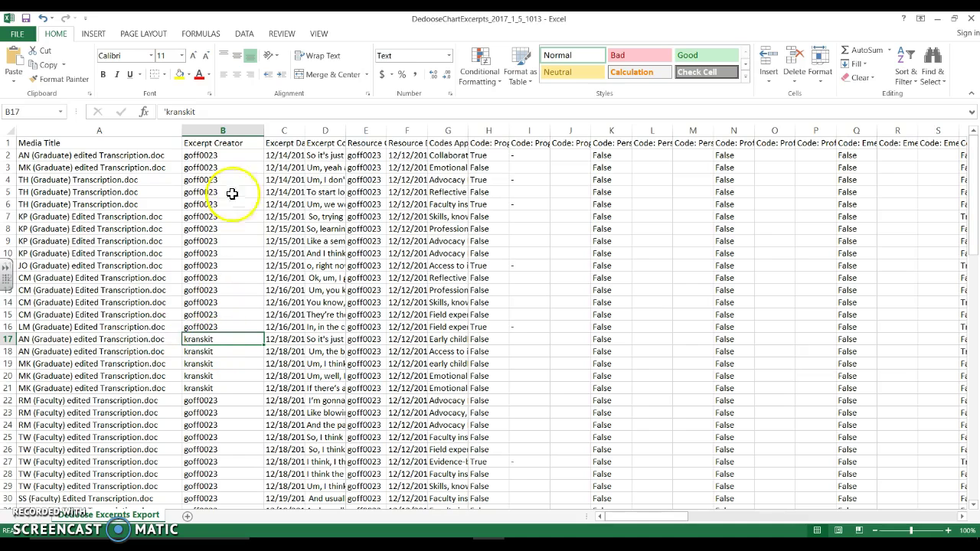
{"action": "left_click_drag", "start_coordinate": [218, 158], "coordinate": [234, 387]}
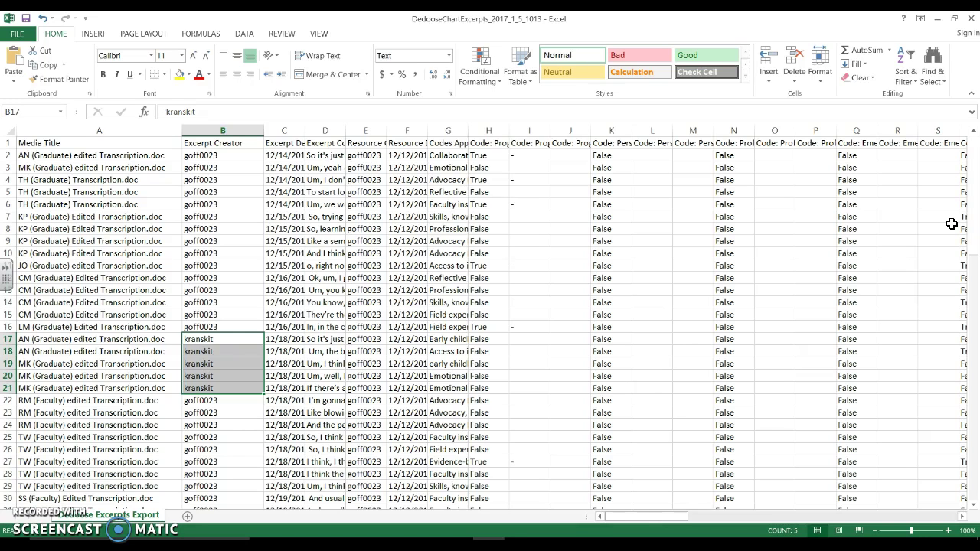
Step: Delete the Excerpt Date column and widen the Excerpt Copy column to show more of the excerpt text
{"action": "left_click", "coordinate": [286, 142]}
{"action": "left_click", "coordinate": [285, 130]}
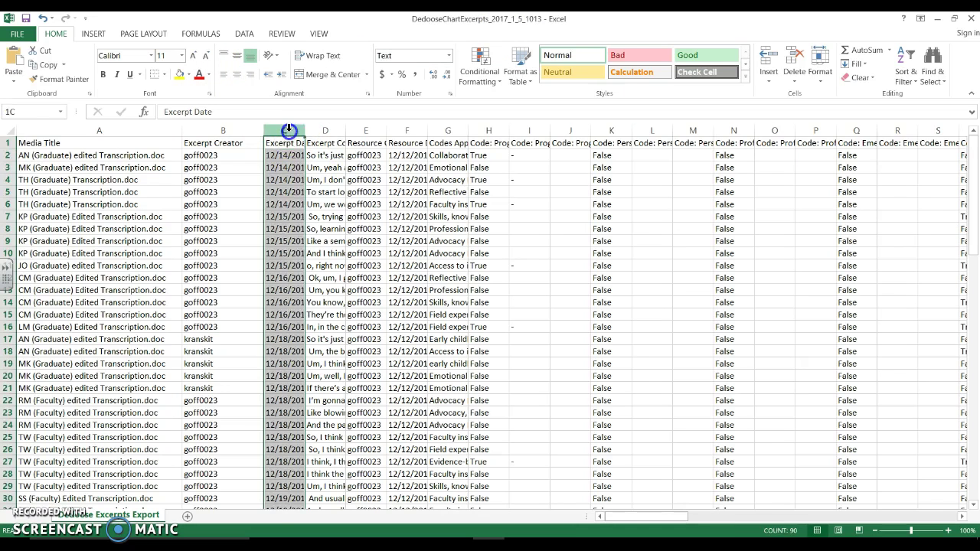
{"action": "right_click", "coordinate": [285, 130]}
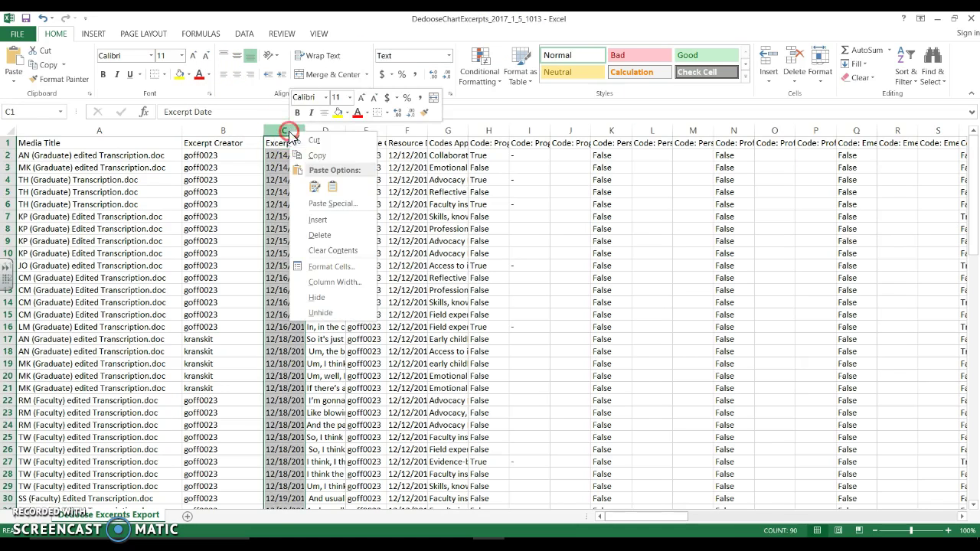
{"action": "left_click", "coordinate": [325, 235]}
{"action": "left_click_drag", "start_coordinate": [304, 125], "coordinate": [471, 125]}
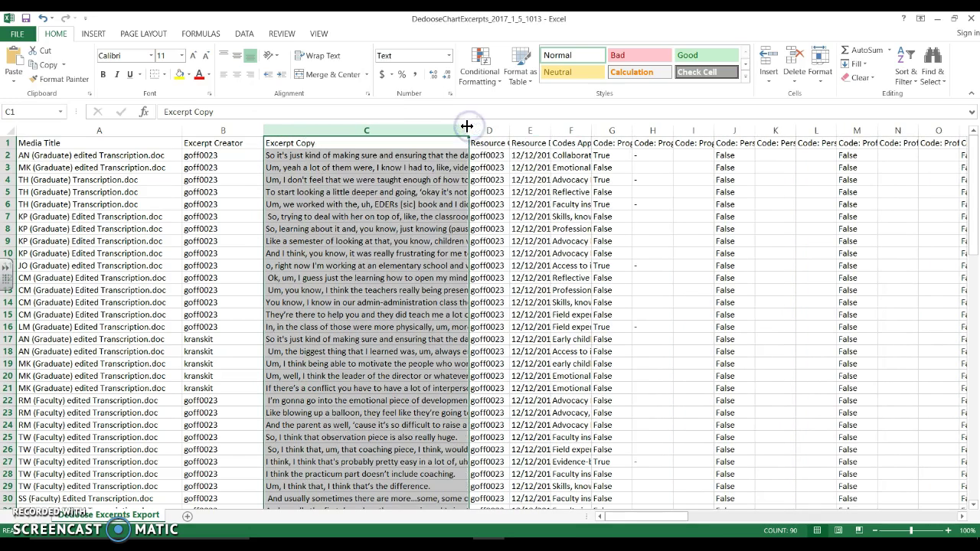
{"action": "left_click", "coordinate": [451, 154]}
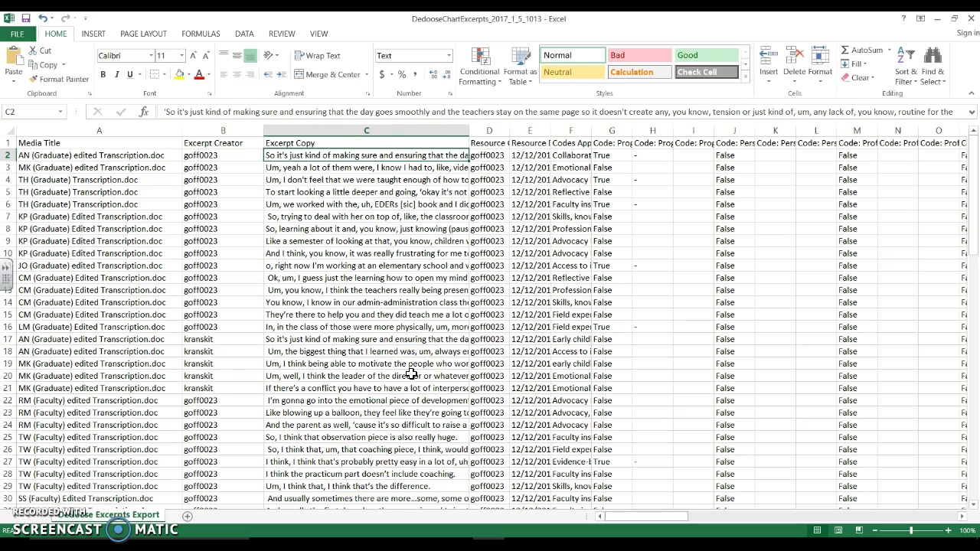
Step: Delete columns D and E, which hold the resource creator and resource date
{"action": "left_click", "coordinate": [498, 143]}
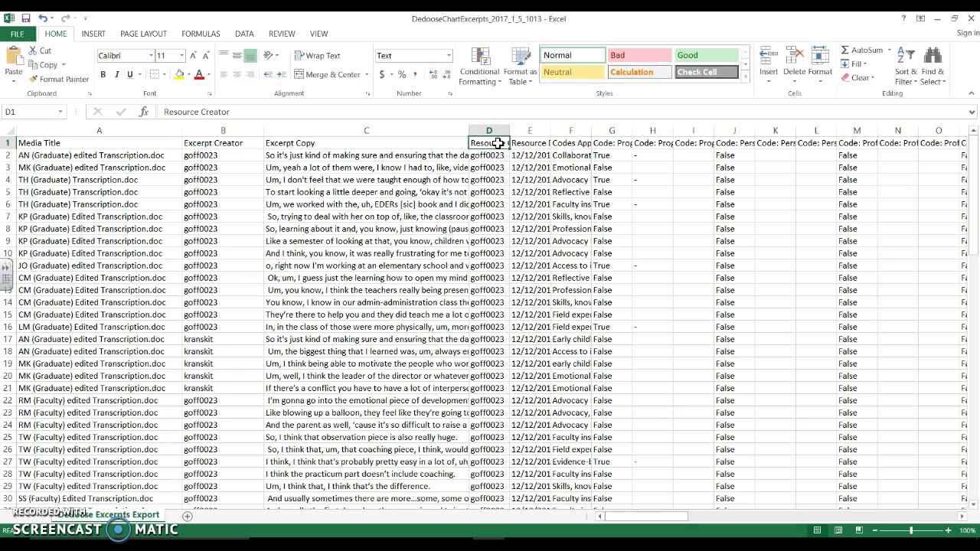
{"action": "left_click", "coordinate": [491, 131]}
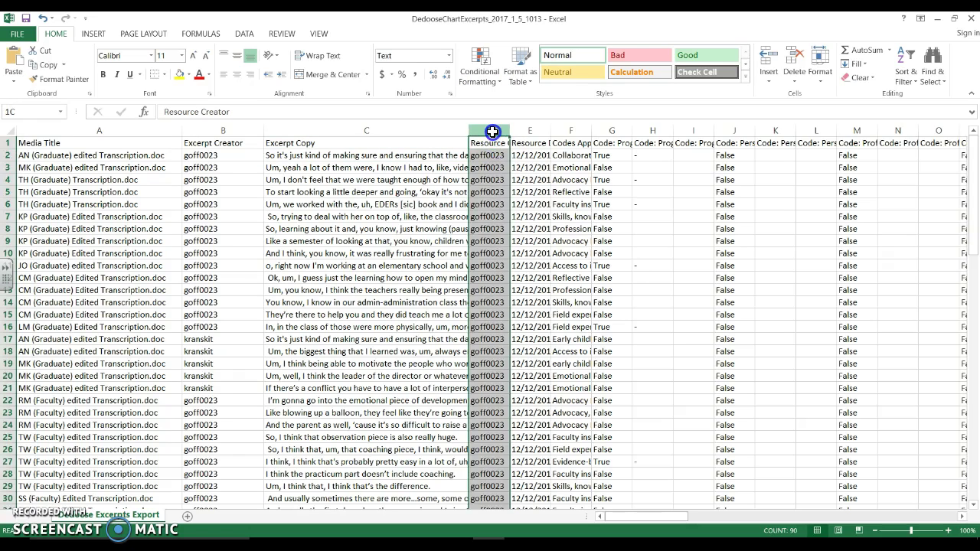
{"action": "left_click_drag", "start_coordinate": [493, 132], "coordinate": [516, 133]}
{"action": "right_click", "coordinate": [515, 133]}
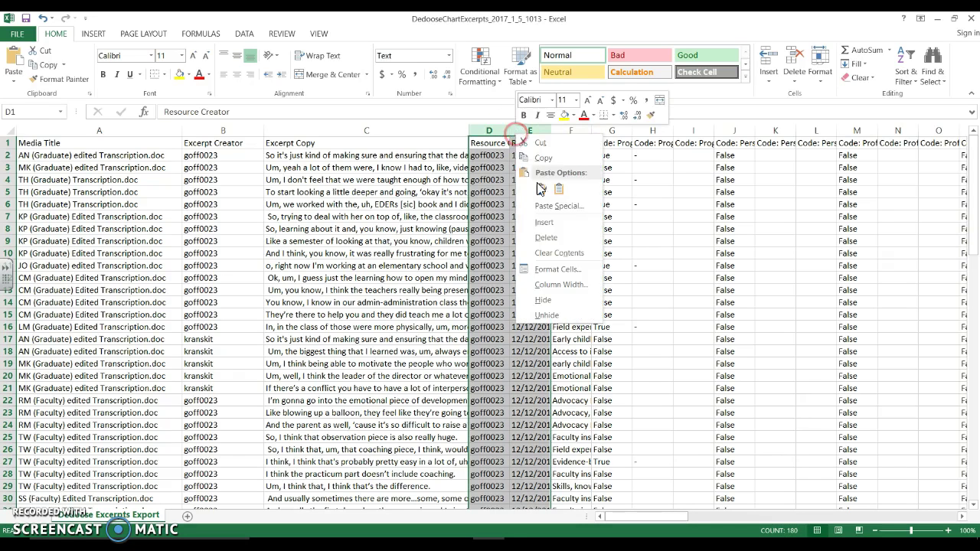
{"action": "left_click", "coordinate": [560, 238]}
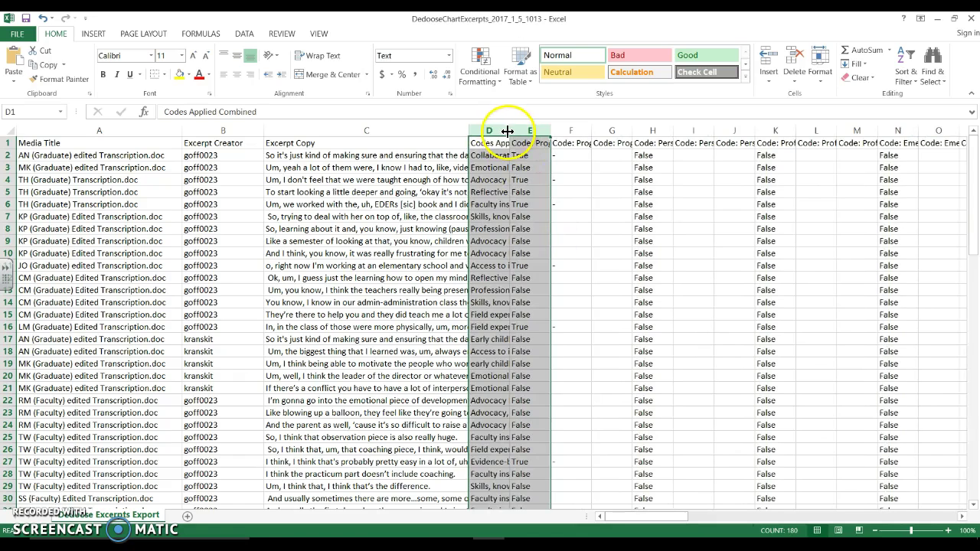
Step: Widen the Codes Applied Combined column and compare the first excerpt in row 2 with its applied codes
{"action": "left_click_drag", "start_coordinate": [508, 130], "coordinate": [635, 131]}
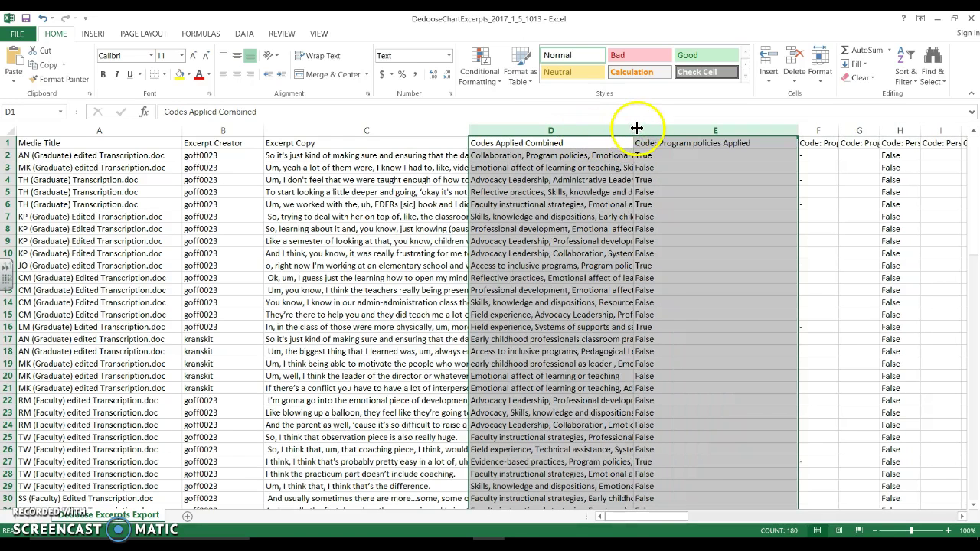
{"action": "left_click_drag", "start_coordinate": [635, 128], "coordinate": [769, 130]}
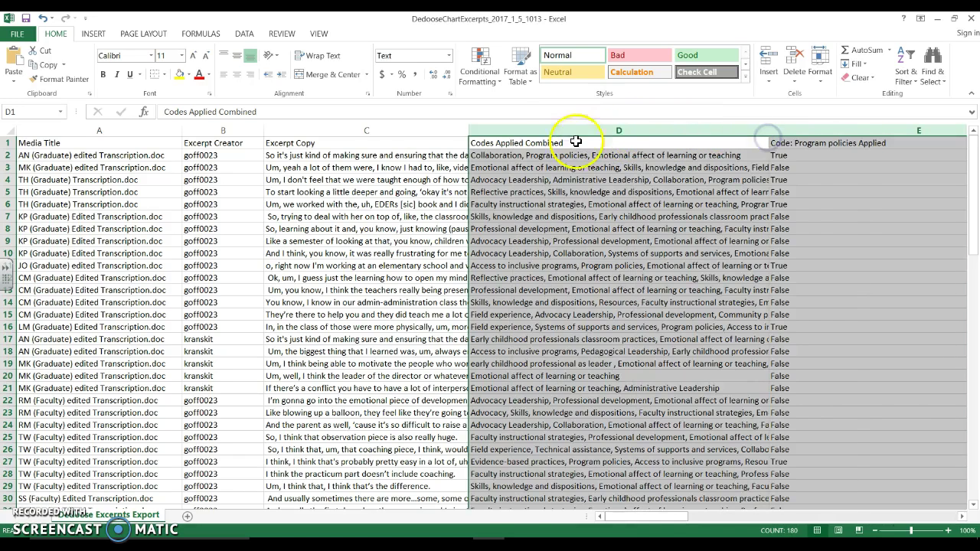
{"action": "left_click", "coordinate": [392, 155]}
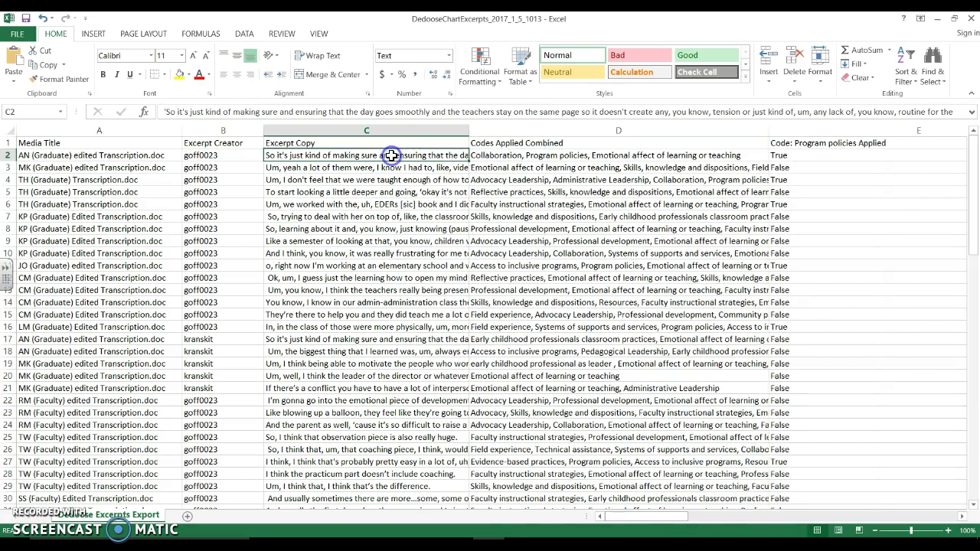
{"action": "left_click", "coordinate": [484, 155]}
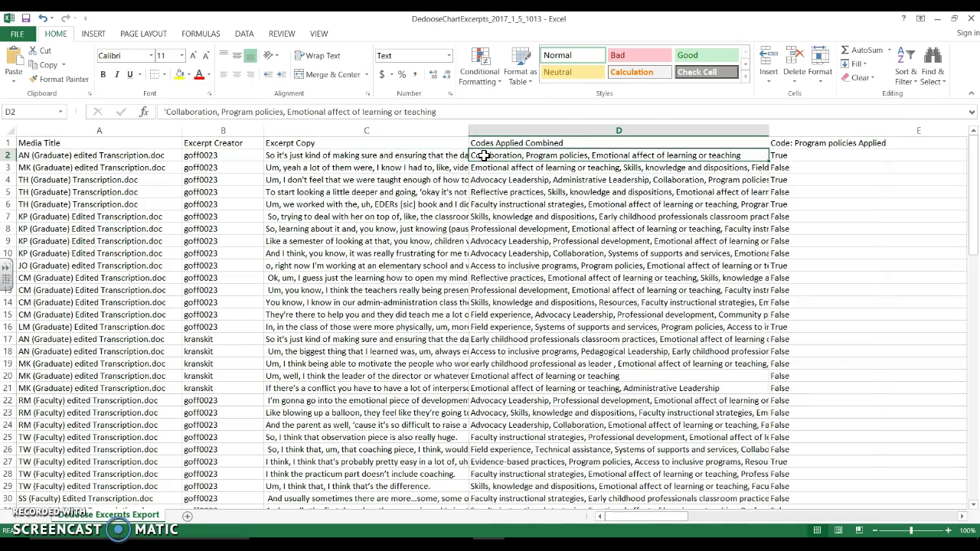
{"action": "left_click", "coordinate": [447, 156]}
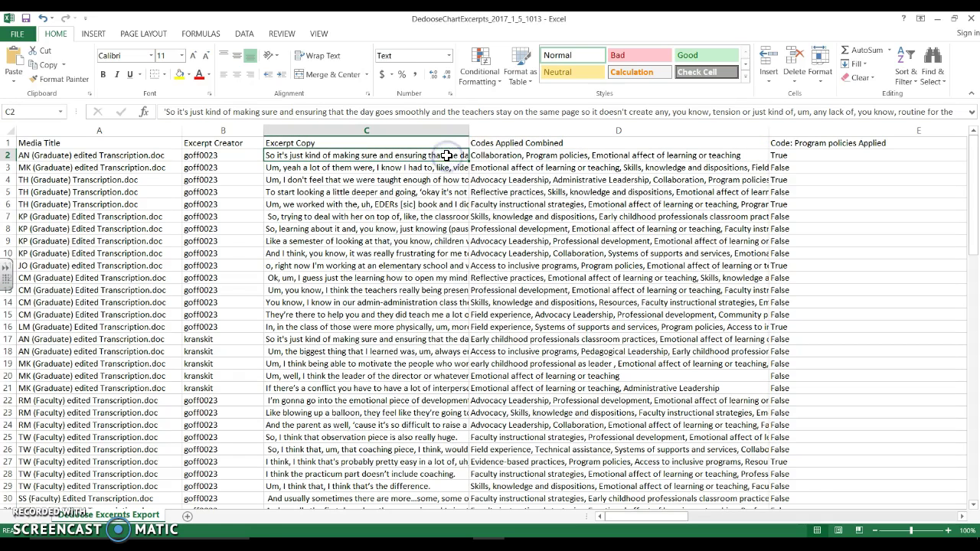
{"action": "left_click", "coordinate": [481, 156]}
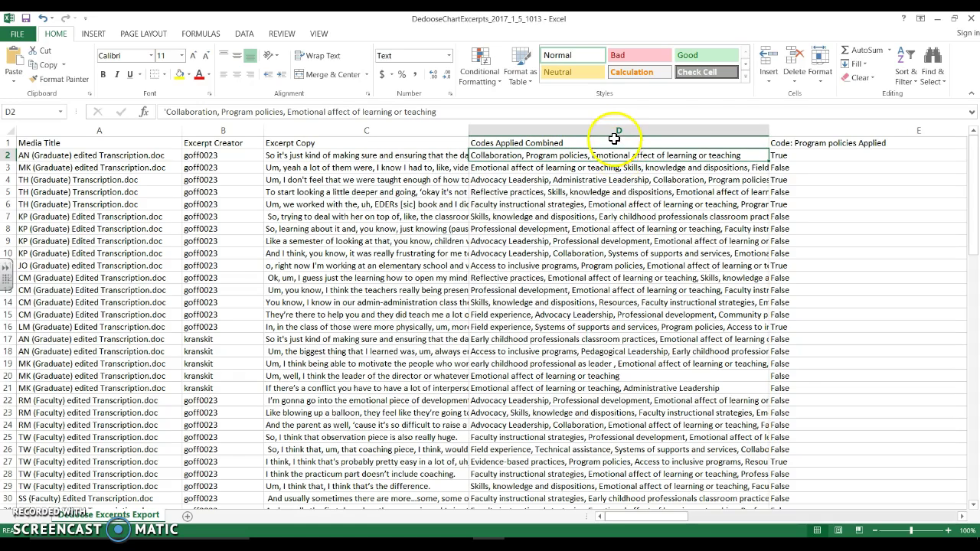
Step: Delete columns E through CM, which hold the individual code fields following Codes Applied Combined
{"action": "left_click", "coordinate": [780, 136]}
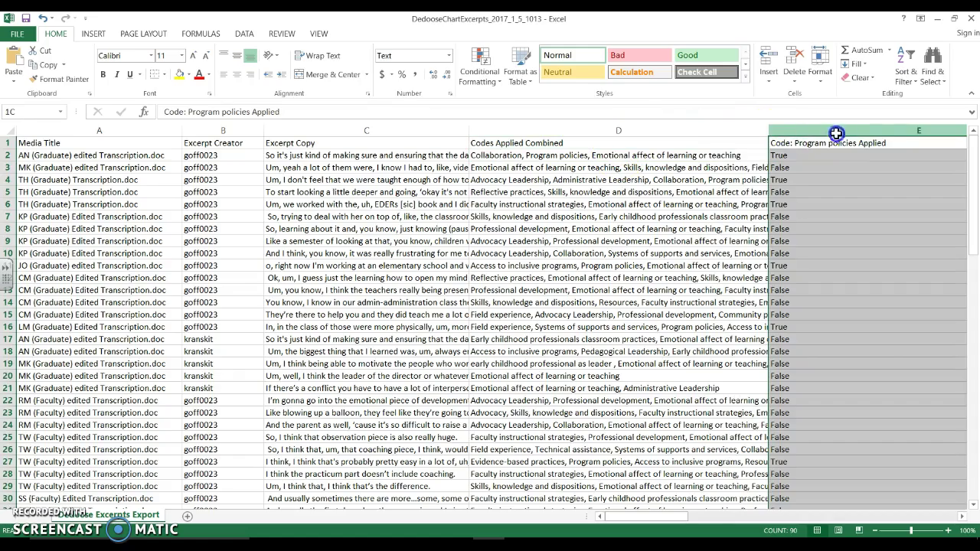
{"action": "left_click_drag", "start_coordinate": [963, 131], "coordinate": [869, 131]}
{"action": "right_click", "coordinate": [869, 131]}
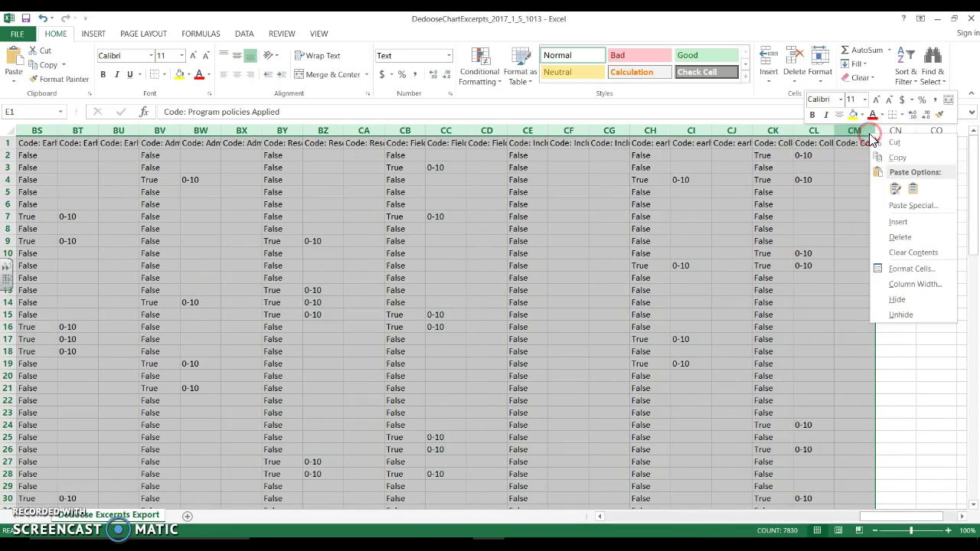
{"action": "left_click", "coordinate": [905, 235]}
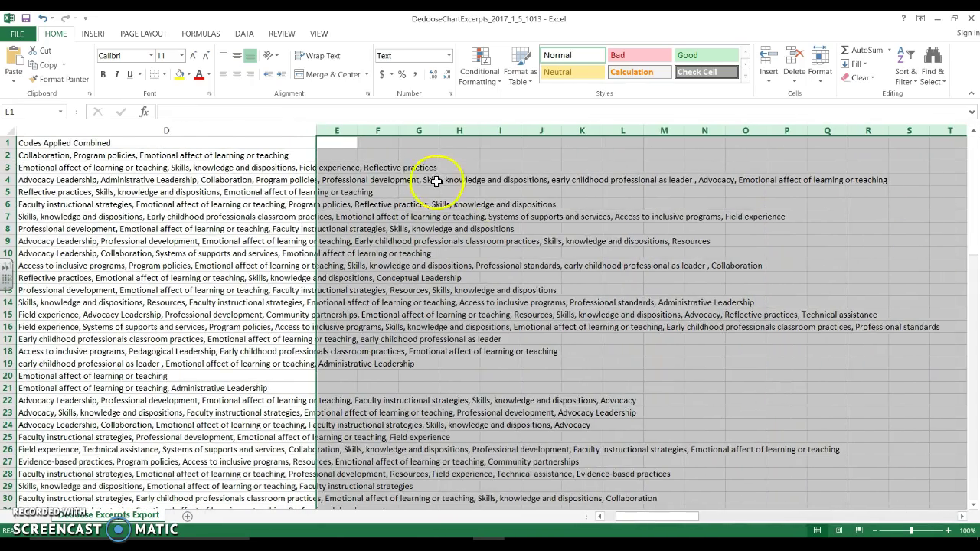
{"action": "left_click", "coordinate": [227, 143]}
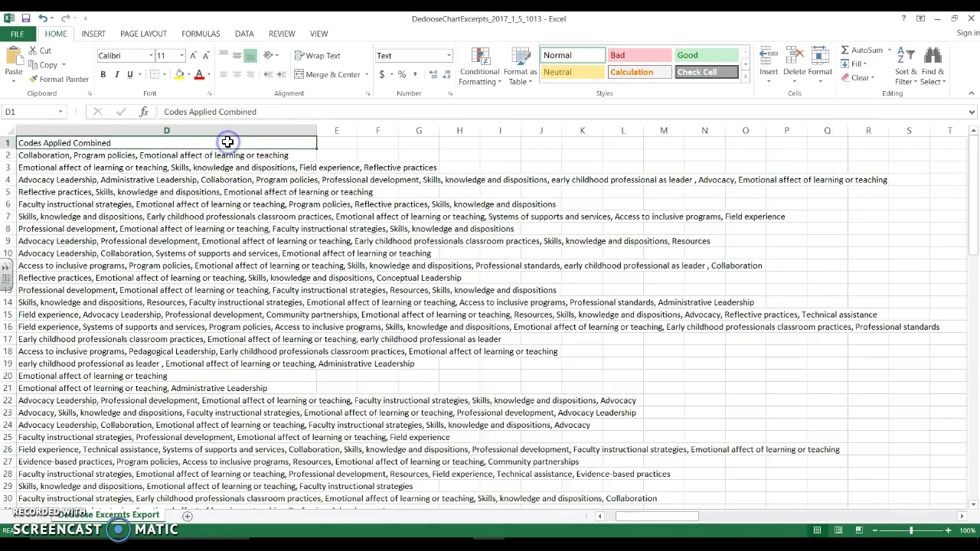
Step: Sort the whole excerpts table by Media Title from A to Z, keeping the header row in place
{"action": "key", "text": "ctrl+Home"}
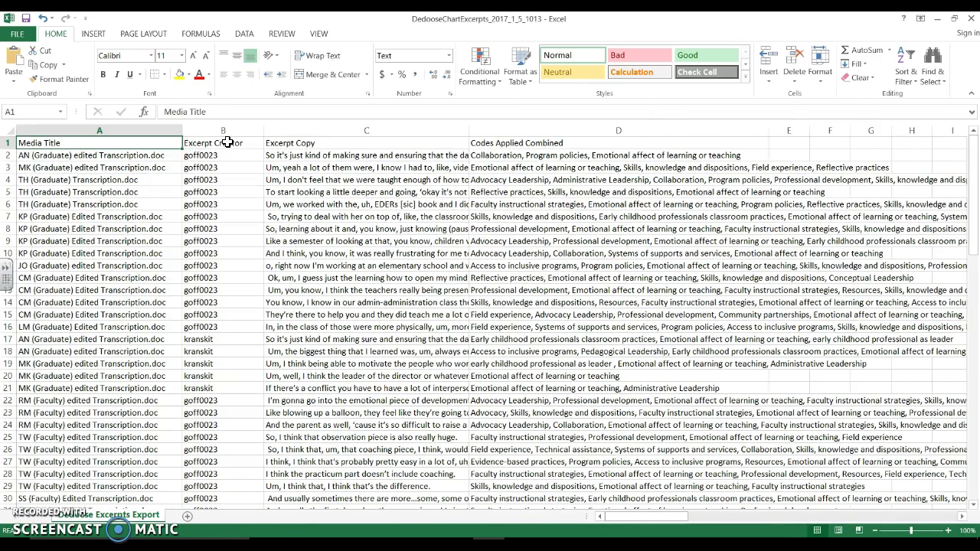
{"action": "key", "text": "ctrl+shift+End"}
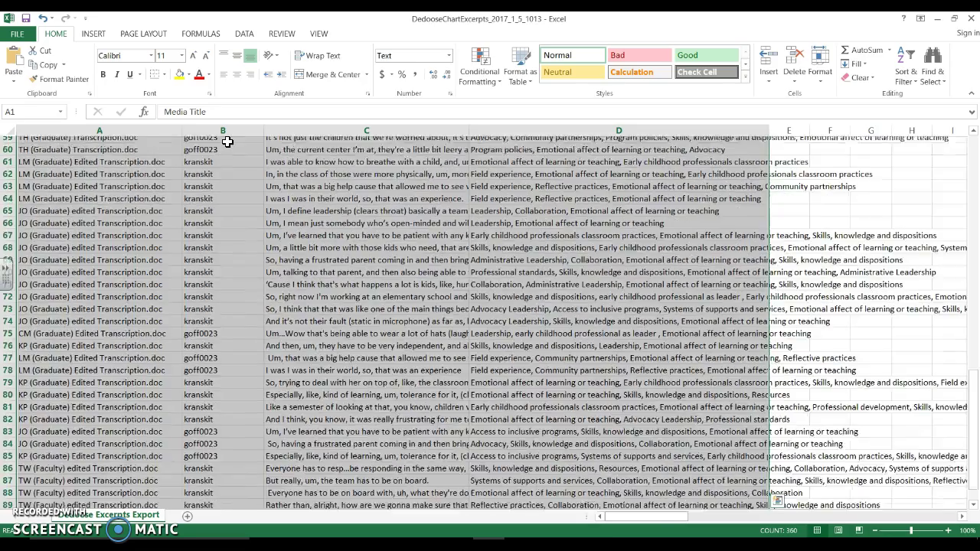
{"action": "left_click", "coordinate": [247, 35]}
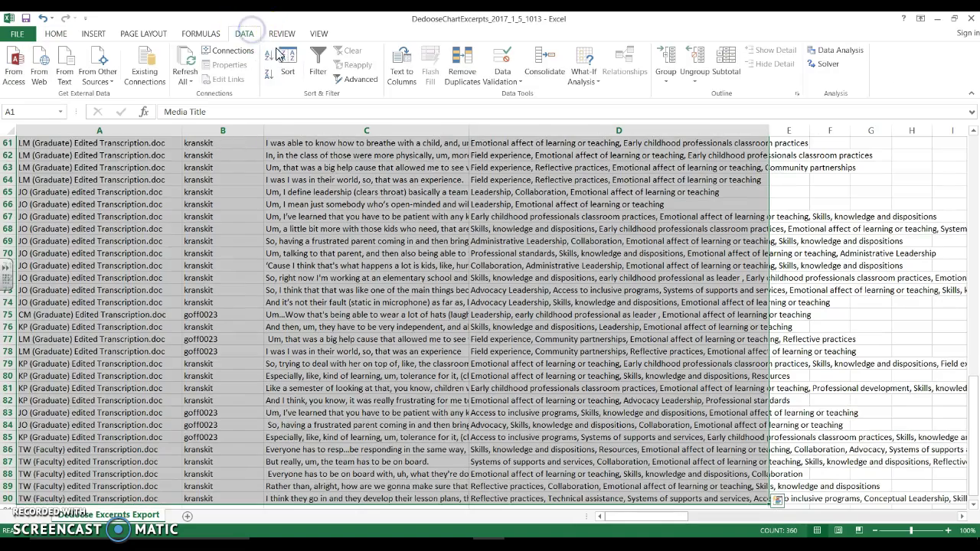
{"action": "left_click", "coordinate": [281, 58]}
{"action": "left_click", "coordinate": [430, 195]}
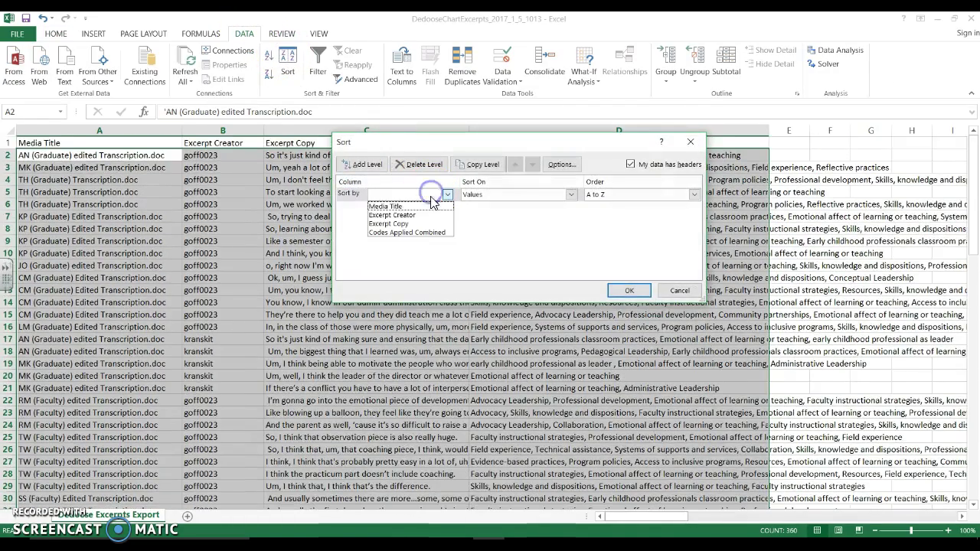
{"action": "left_click", "coordinate": [432, 207]}
{"action": "left_click", "coordinate": [629, 290]}
Step: Compare the excerpts and their creators within the same media title, starting with the AN transcript in rows 2 to 4
{"action": "left_click_drag", "start_coordinate": [144, 155], "coordinate": [147, 176]}
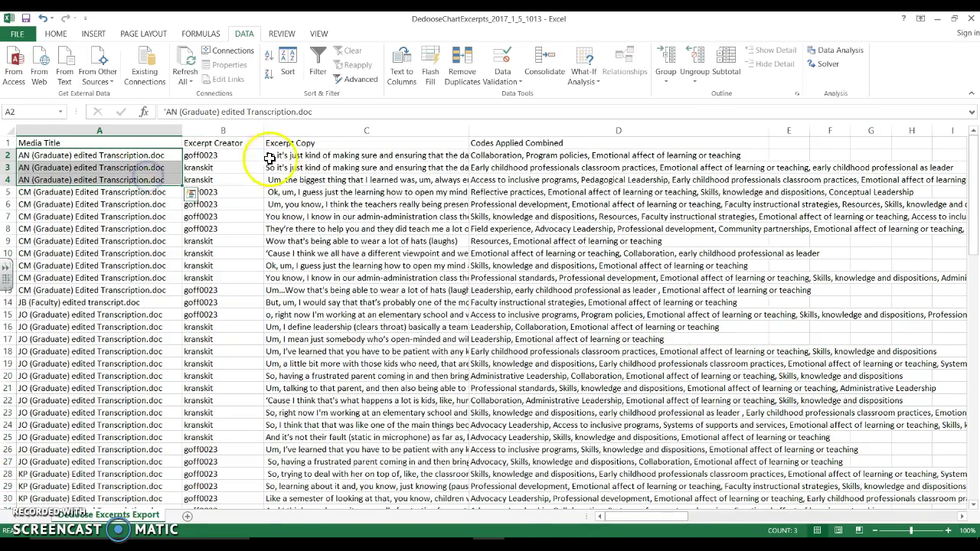
{"action": "left_click_drag", "start_coordinate": [275, 157], "coordinate": [285, 187]}
{"action": "left_click_drag", "start_coordinate": [230, 157], "coordinate": [291, 170]}
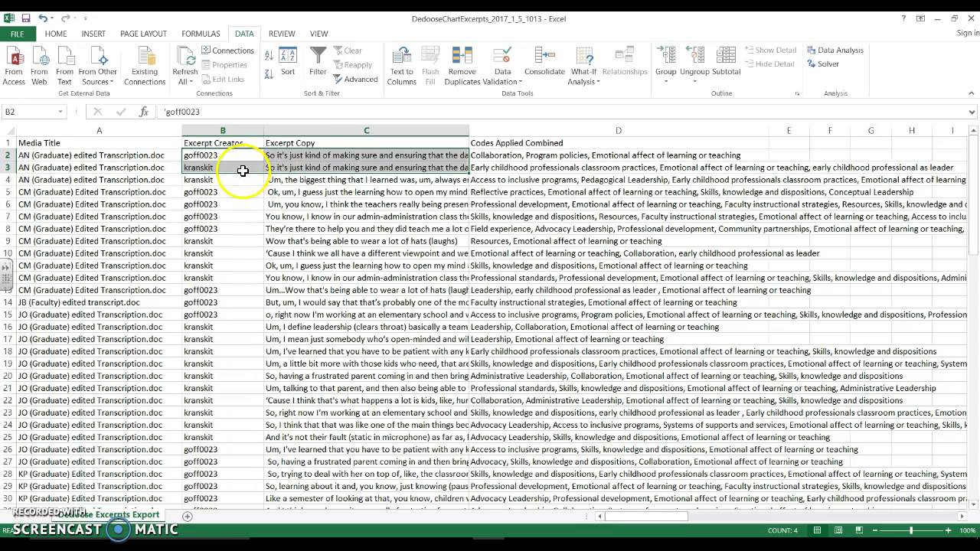
{"action": "mouse_move", "coordinate": [299, 180]}
{"action": "left_mouse_down"}
{"action": "mouse_move", "coordinate": [298, 192]}
{"action": "mouse_move", "coordinate": [297, 184]}
{"action": "left_mouse_up"}
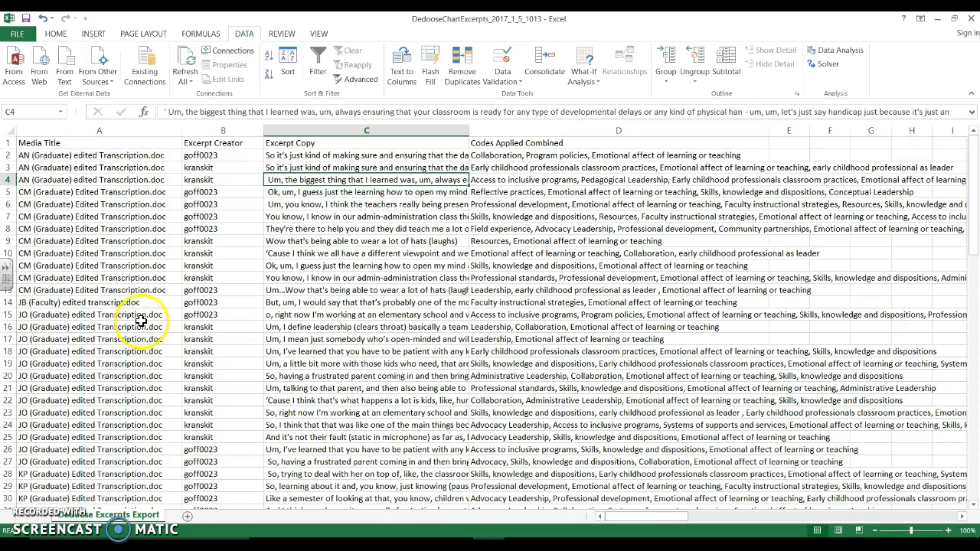
{"action": "left_click_drag", "start_coordinate": [141, 314], "coordinate": [153, 361]}
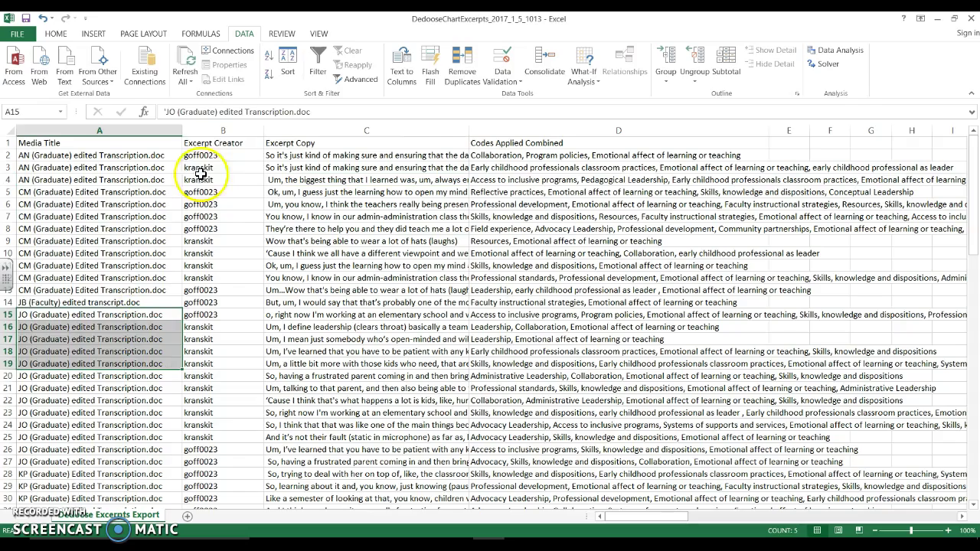
Step: Sort the whole excerpts table by Excerpt Creator from A to Z
{"action": "left_click", "coordinate": [174, 145]}
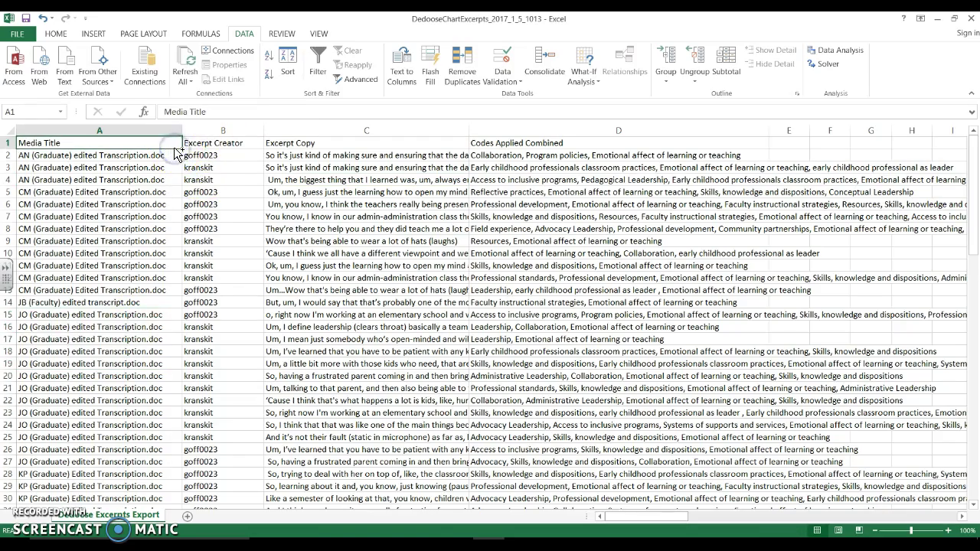
{"action": "key", "text": "ctrl+shift+End"}
{"action": "left_click", "coordinate": [288, 67]}
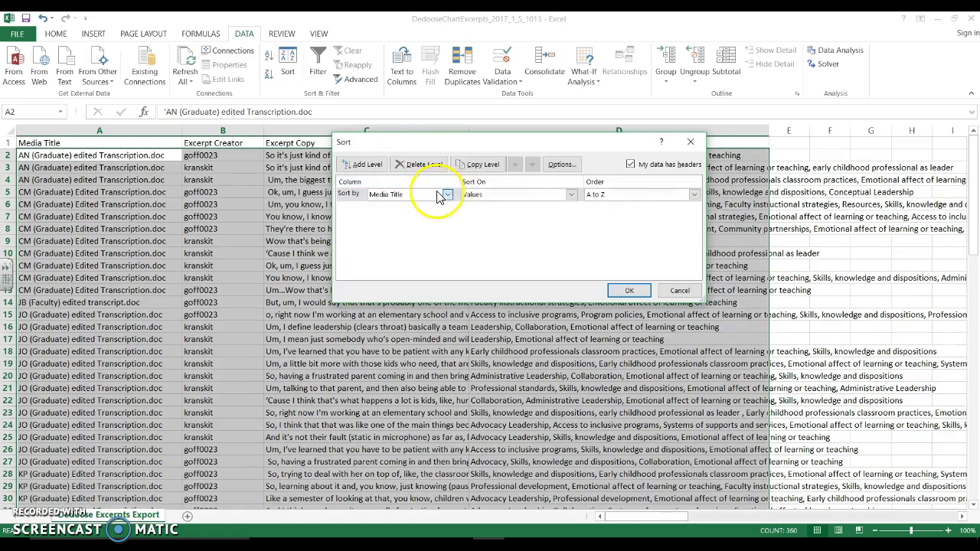
{"action": "left_click", "coordinate": [446, 194]}
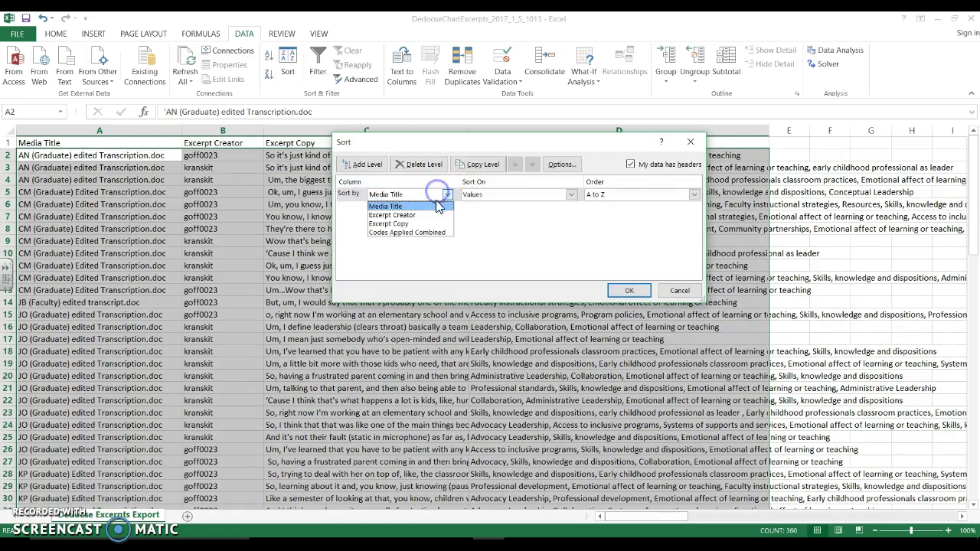
{"action": "left_click", "coordinate": [438, 216]}
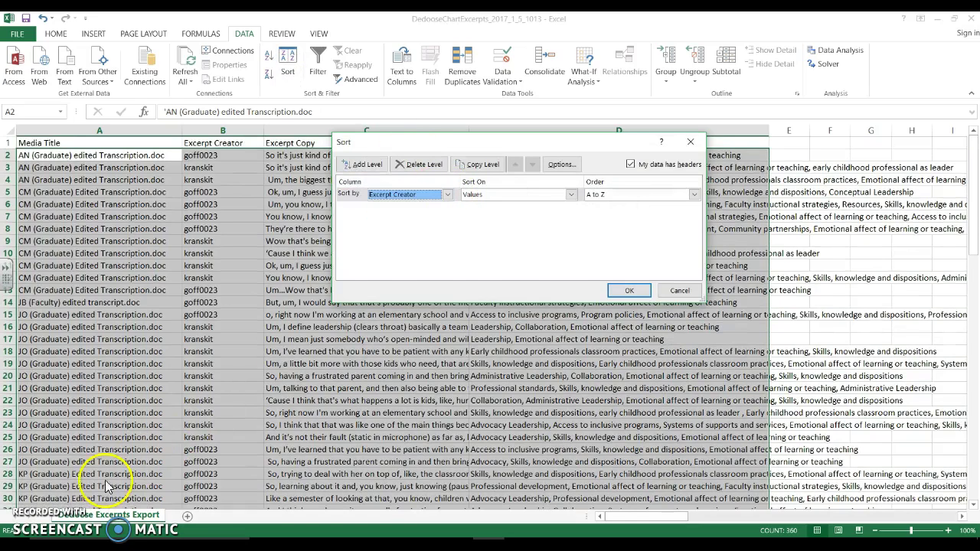
{"action": "key", "text": "Return"}
Step: Look through the excerpts grouped by creator down to the end of the table and return to cell A1
{"action": "key", "text": "Down"}
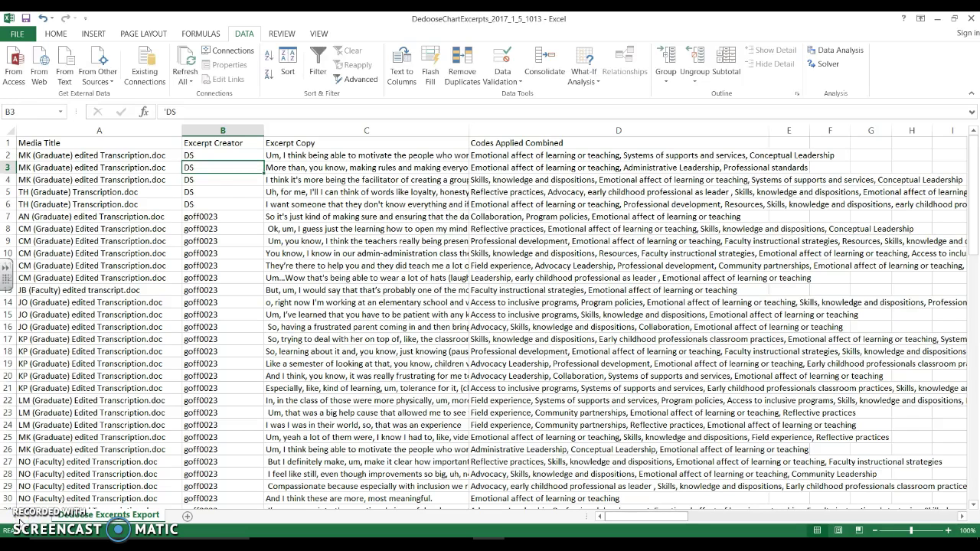
{"action": "left_click_drag", "start_coordinate": [227, 144], "coordinate": [273, 300]}
{"action": "scroll", "coordinate": [274, 300], "scroll_direction": "up", "scroll_amount": 1}
{"action": "left_click", "coordinate": [252, 252]}
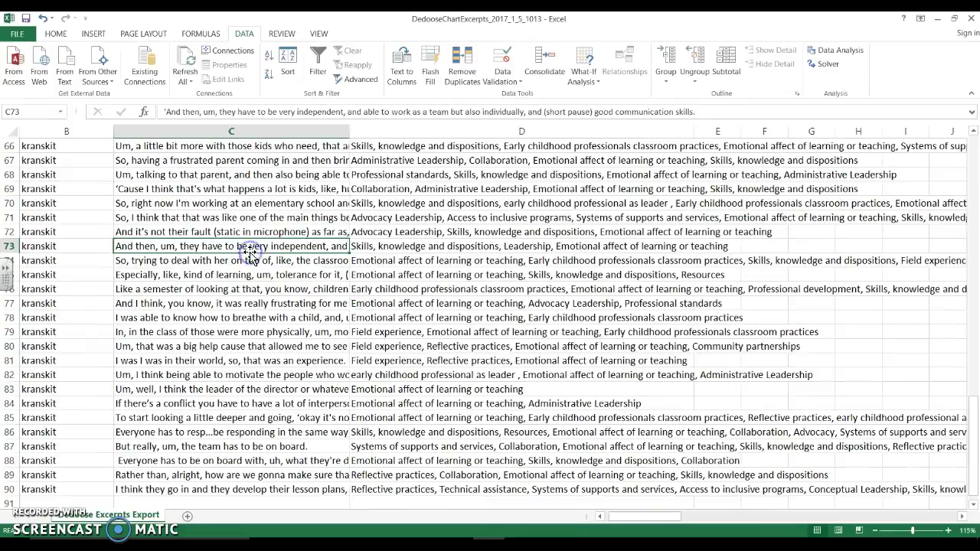
{"action": "key", "text": "Left"}
{"action": "key", "text": "Left"}
{"action": "key", "text": "Up"}
{"action": "key", "text": "Up"}
{"action": "key", "text": "Up"}
{"action": "key", "text": "Up"}
{"action": "key", "text": "Up"}
{"action": "key", "text": "Up"}
{"action": "key", "text": "Up"}
{"action": "key", "text": "Up"}
{"action": "key", "text": "Up"}
{"action": "key", "text": "Up"}
{"action": "key", "text": "Up"}
{"action": "key", "text": "Up"}
{"action": "key", "text": "Up"}
{"action": "key", "text": "Up"}
{"action": "key", "text": "Up"}
{"action": "key", "text": "Up"}
{"action": "key", "text": "Up"}
{"action": "key", "text": "Up"}
{"action": "key", "text": "Up"}
{"action": "key", "text": "Up"}
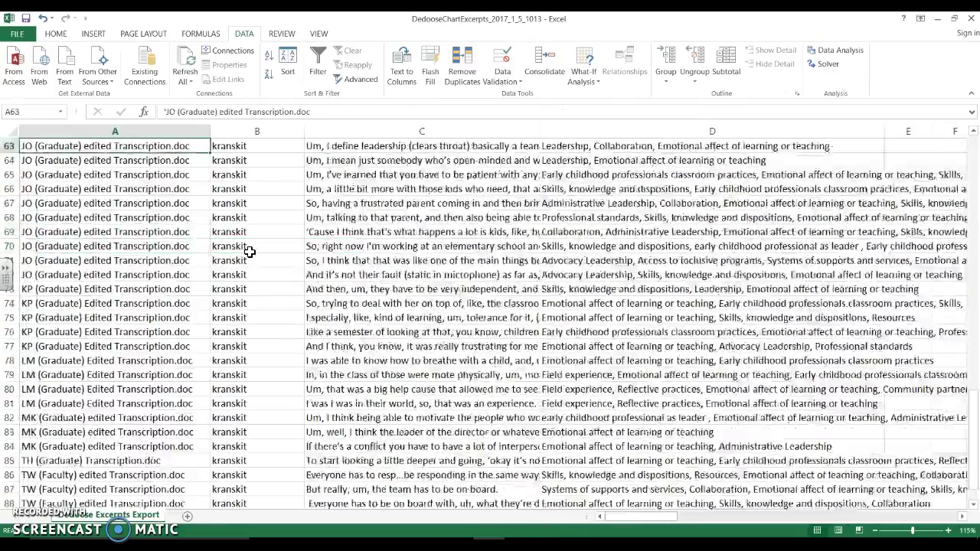
{"action": "key", "text": "Up"}
{"action": "key", "text": "Up"}
{"action": "key", "text": "Up"}
{"action": "key", "text": "Up"}
{"action": "key", "text": "Up"}
{"action": "key", "text": "Up"}
{"action": "key", "text": "Up"}
{"action": "key", "text": "Up"}
{"action": "key", "text": "Up"}
{"action": "key", "text": "Up"}
{"action": "key", "text": "Up"}
{"action": "key", "text": "Up"}
{"action": "key", "text": "Up"}
{"action": "key", "text": "Up"}
{"action": "key", "text": "Up"}
{"action": "key", "text": "Up"}
{"action": "key", "text": "Up"}
{"action": "key", "text": "Up"}
{"action": "key", "text": "Up"}
{"action": "key", "text": "Up"}
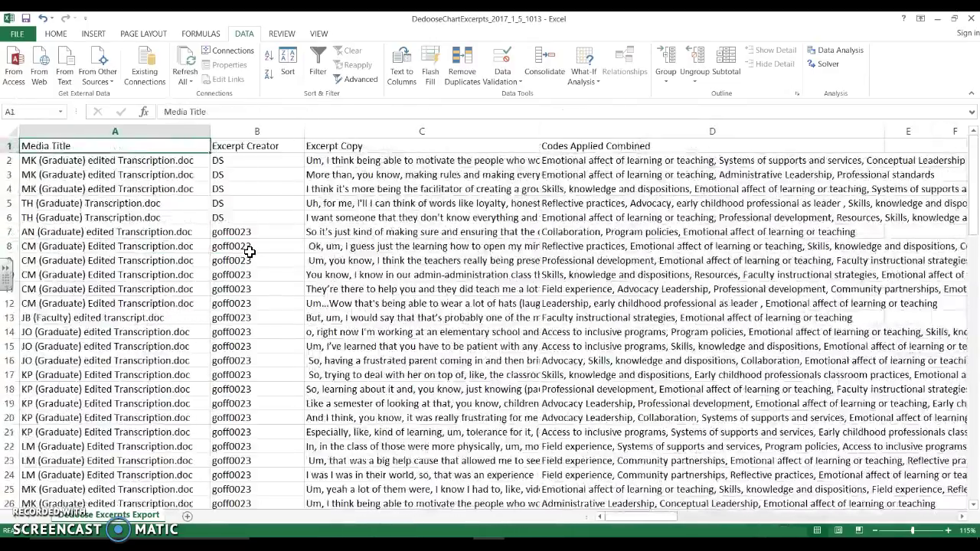
Step: Examine the Excerpt Creator, Media Title and Excerpt Copy entries to compare which transcripts and passages each creator coded
{"action": "left_click_drag", "start_coordinate": [252, 164], "coordinate": [248, 220]}
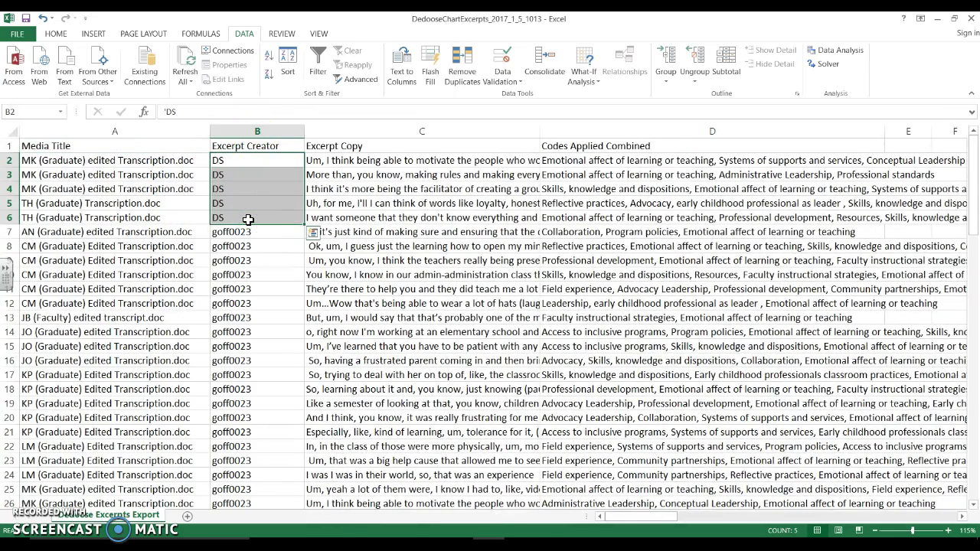
{"action": "left_click", "coordinate": [276, 276]}
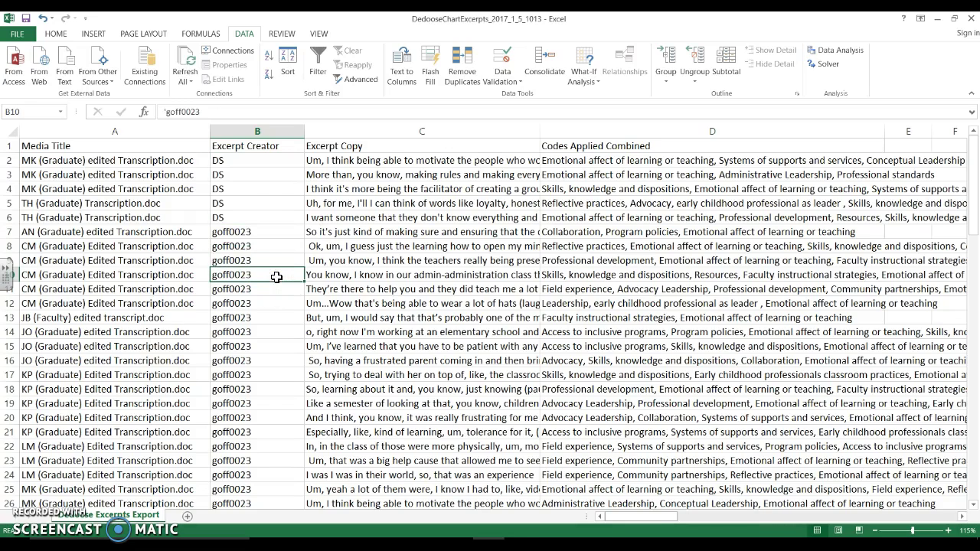
{"action": "left_click_drag", "start_coordinate": [268, 163], "coordinate": [279, 204]}
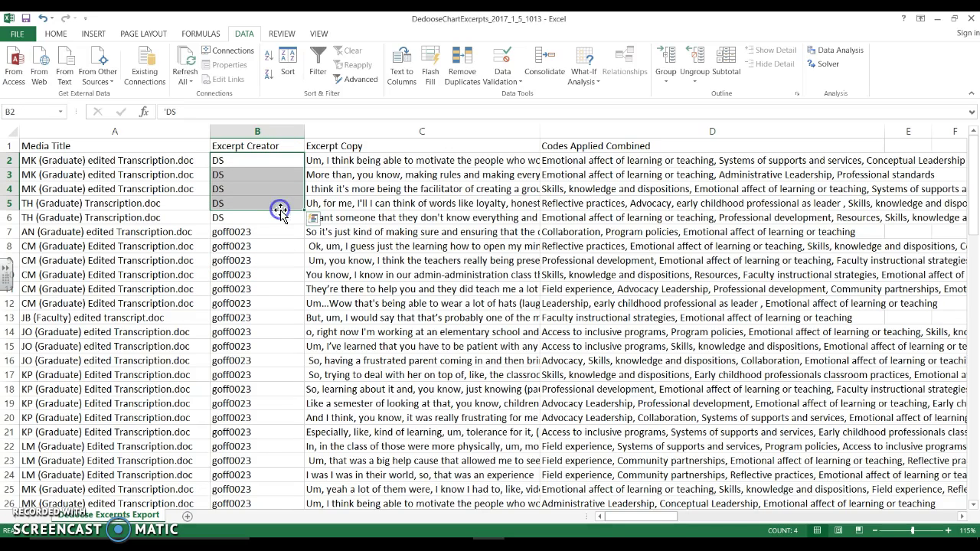
{"action": "left_click_drag", "start_coordinate": [290, 157], "coordinate": [290, 157]}
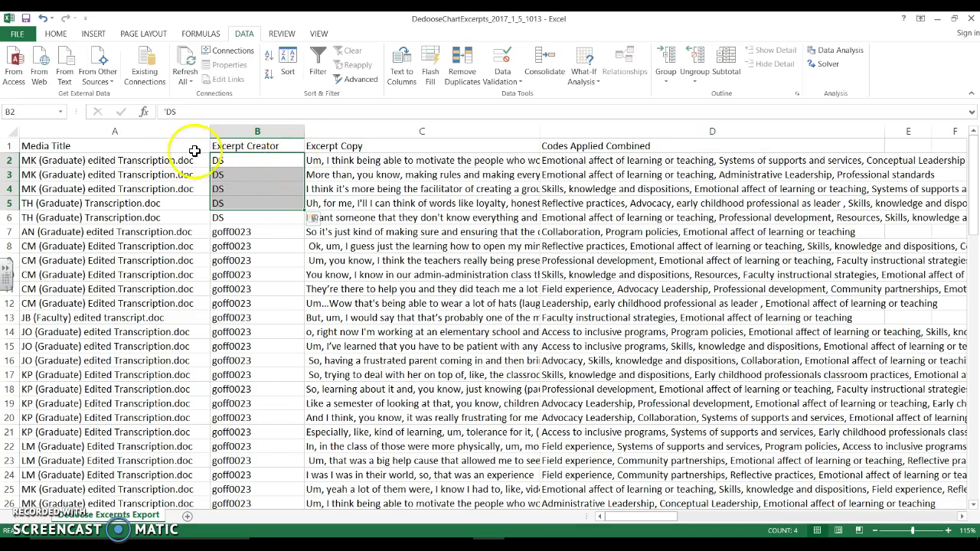
{"action": "left_click_drag", "start_coordinate": [192, 160], "coordinate": [173, 348]}
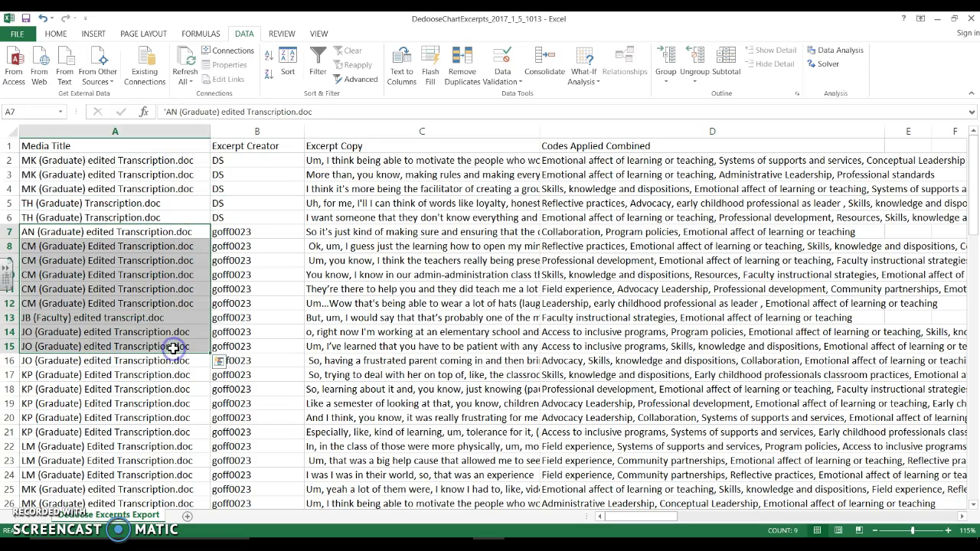
{"action": "left_click", "coordinate": [383, 346]}
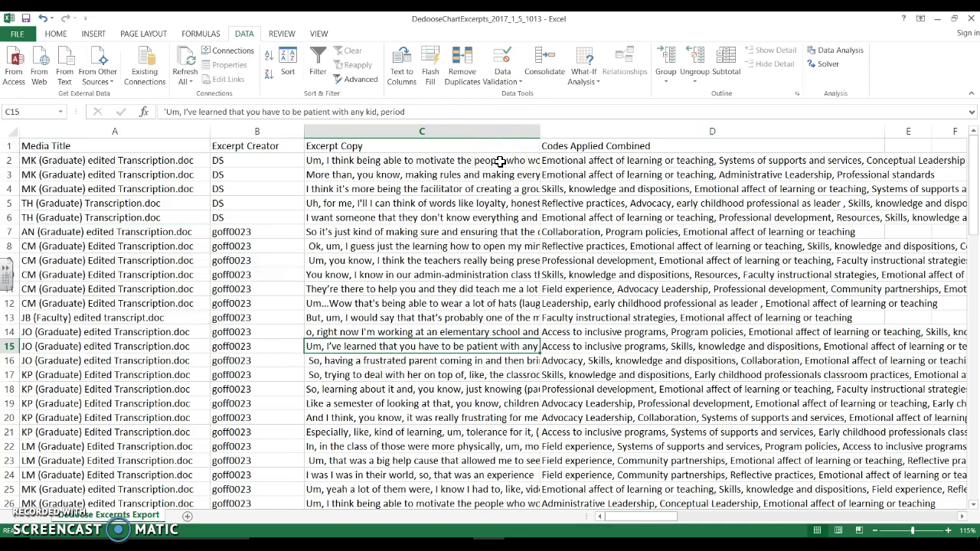
{"action": "left_click_drag", "start_coordinate": [460, 161], "coordinate": [473, 437]}
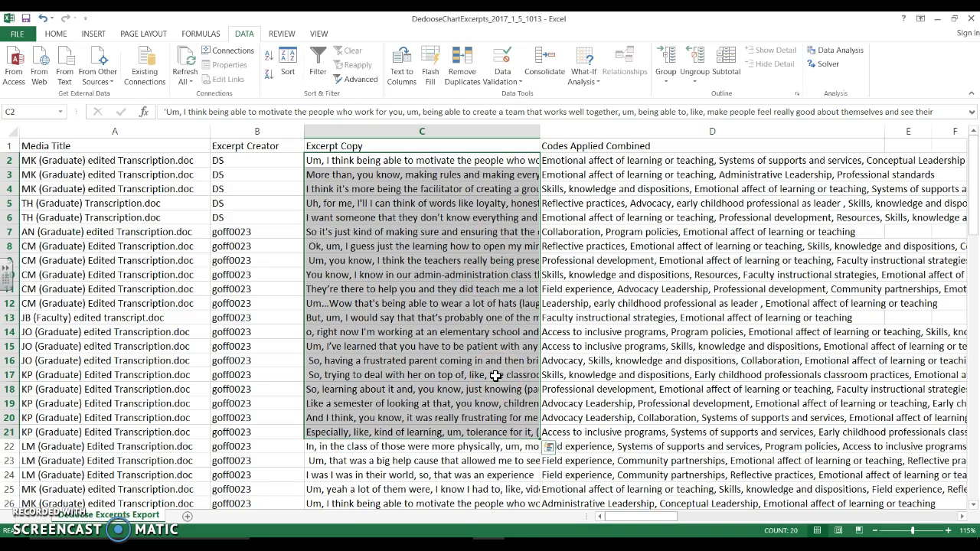
{"action": "left_click_drag", "start_coordinate": [142, 161], "coordinate": [135, 477]}
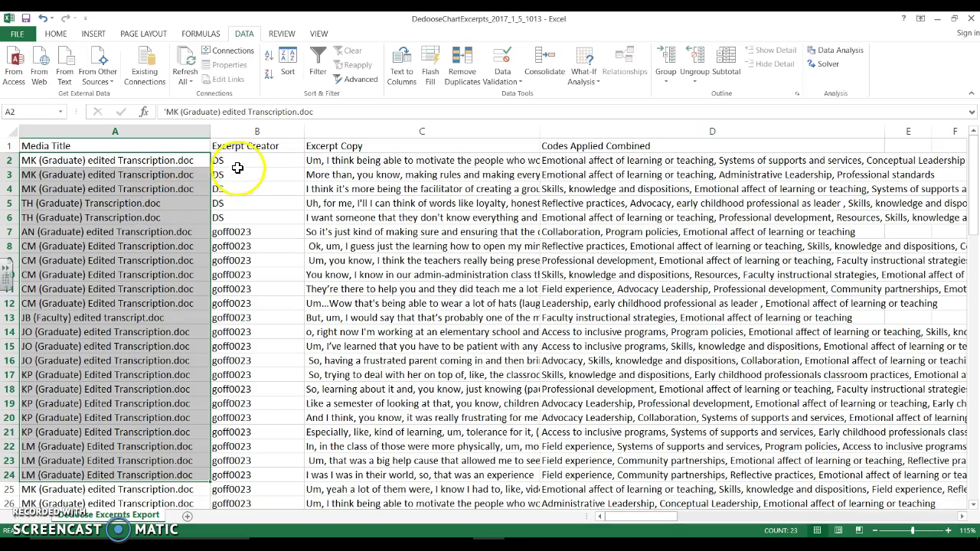
{"action": "left_click_drag", "start_coordinate": [250, 160], "coordinate": [274, 446]}
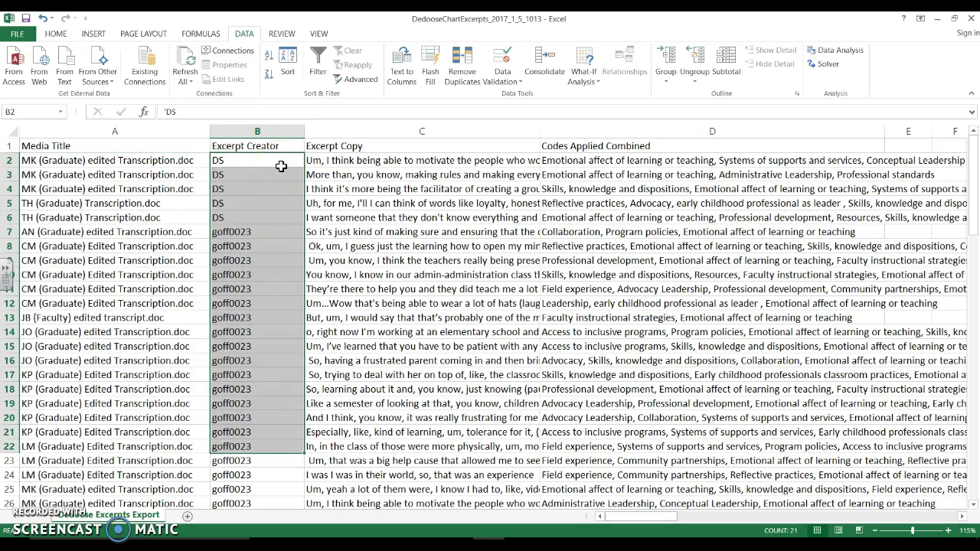
{"action": "left_click_drag", "start_coordinate": [281, 166], "coordinate": [278, 391]}
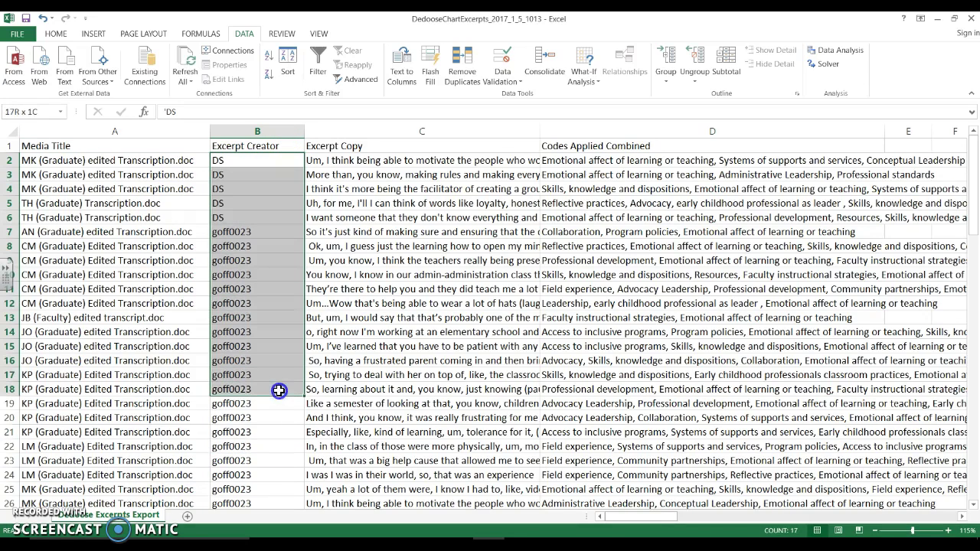